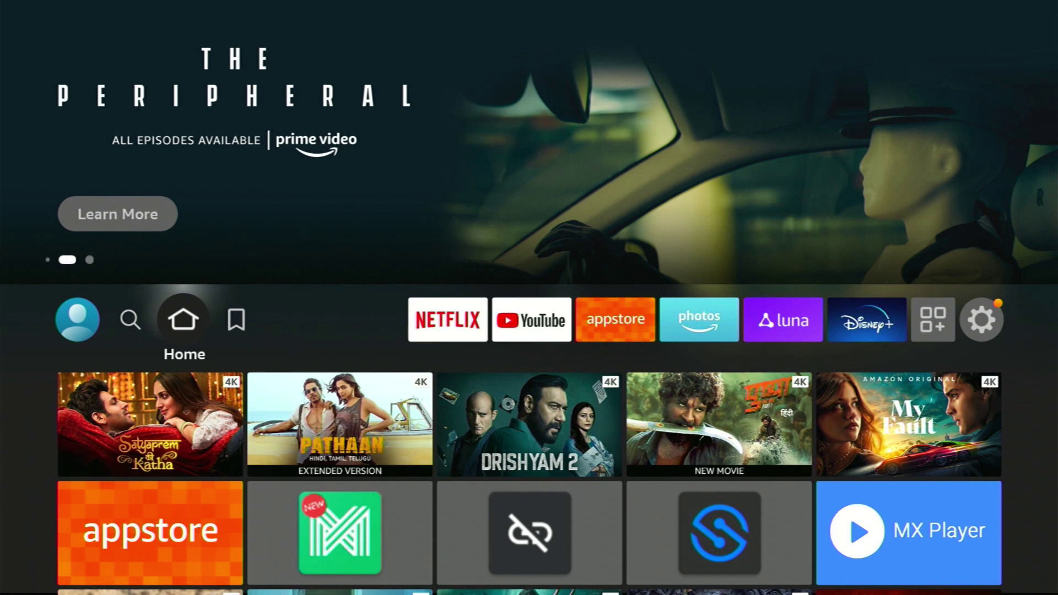
Open the Appstore from the Fire TV home screen.
{"action": "key", "text": "Right"}
{"action": "key", "text": "Right"}
{"action": "key", "text": "Right"}
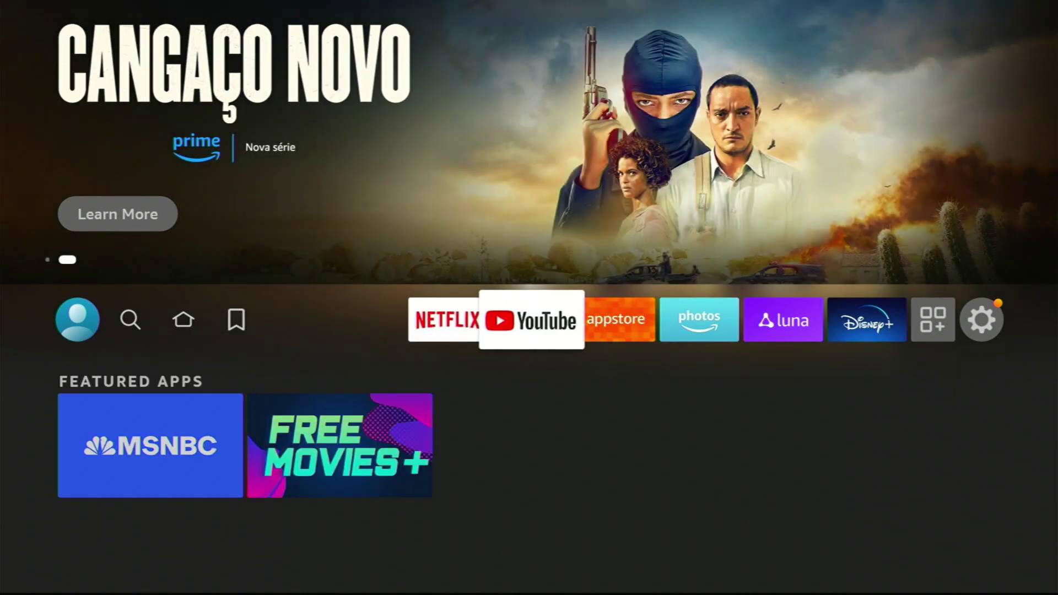
{"action": "key", "text": "Right"}
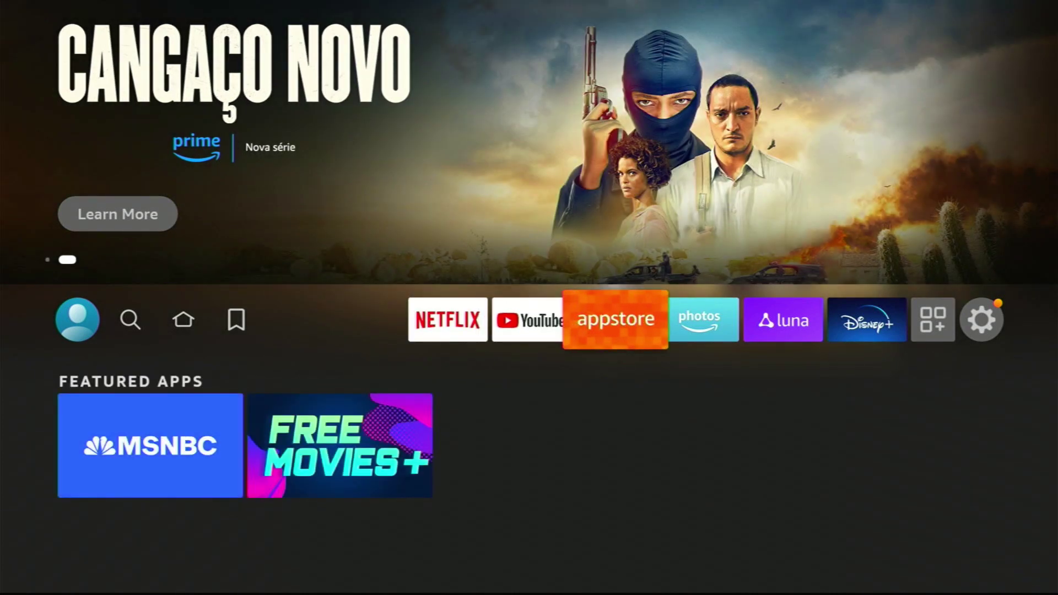
{"action": "key", "text": "Return"}
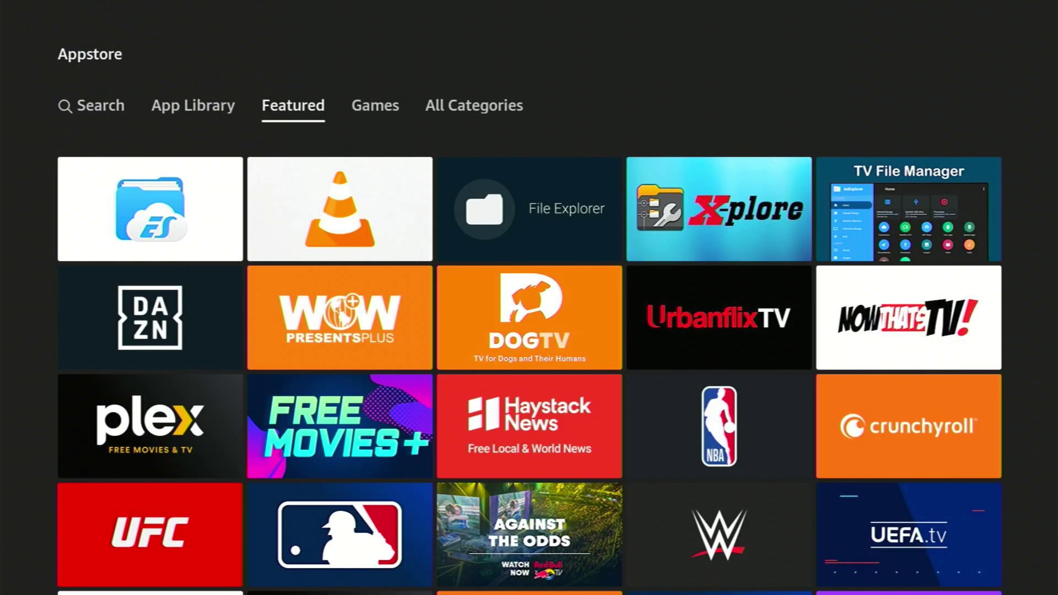
Switch the Appstore to its search page and open the search entry.
{"action": "key", "text": "Left"}
{"action": "key", "text": "Left"}
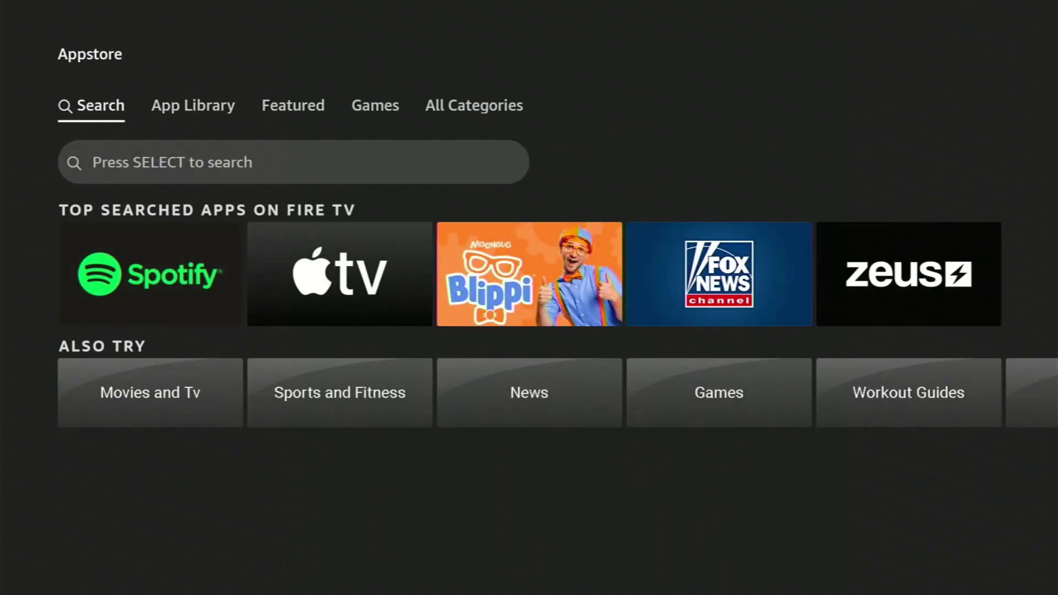
{"action": "key", "text": "Down"}
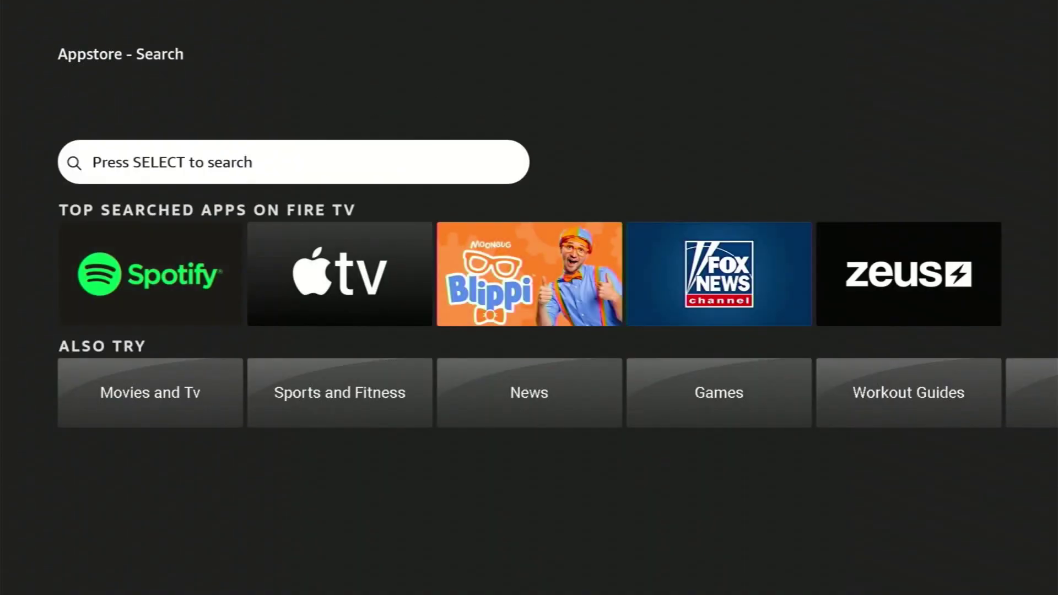
{"action": "key", "text": "Return"}
Search the Appstore for "Vlc".
{"action": "key", "text": "Down"}
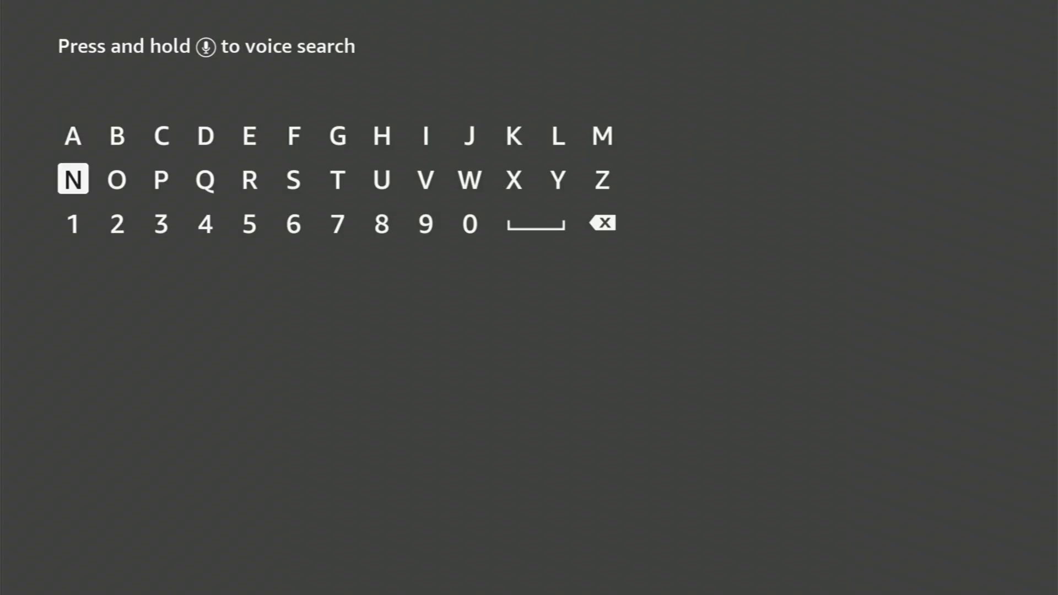
{"action": "key", "text": "Left"}
{"action": "key", "text": "Left"}
{"action": "key", "text": "Left"}
{"action": "key", "text": "Left"}
{"action": "key", "text": "Left"}
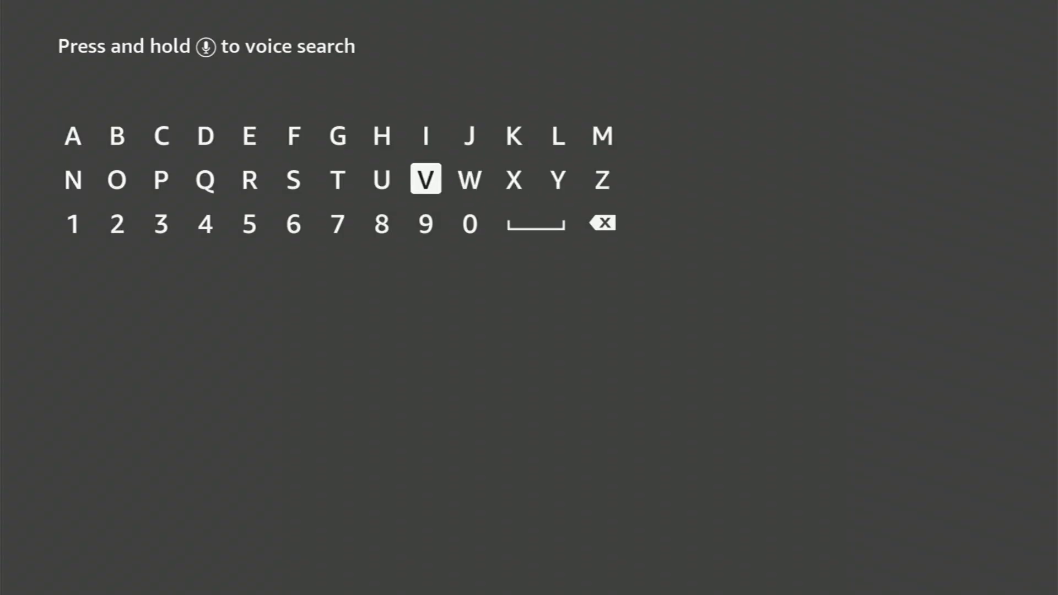
{"action": "key", "text": "Return"}
{"action": "key", "text": "Right"}
{"action": "key", "text": "Right"}
{"action": "key", "text": "Right"}
{"action": "key", "text": "Up"}
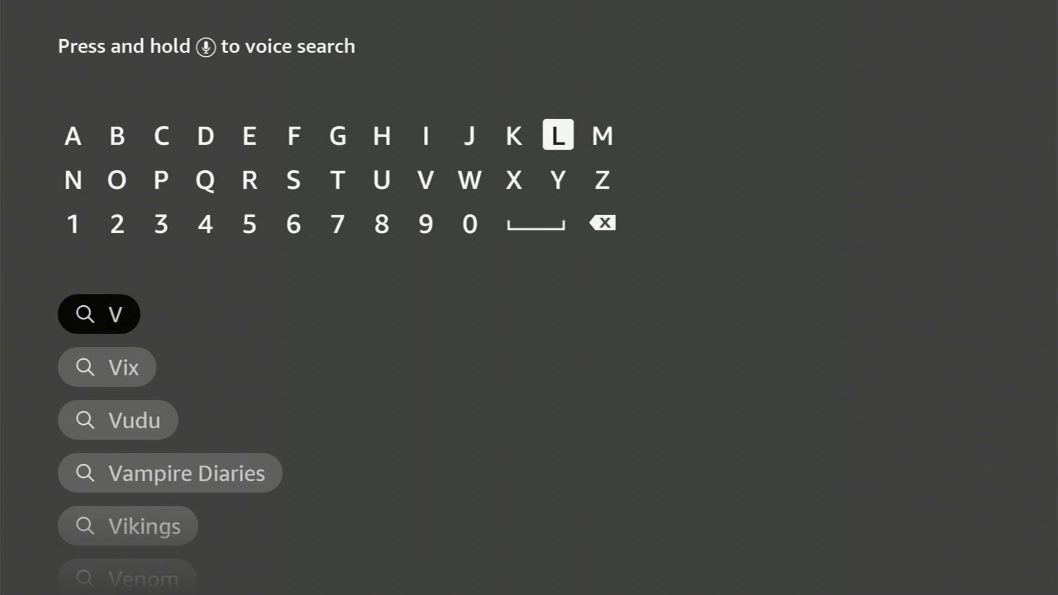
{"action": "key", "text": "Return"}
{"action": "key", "text": "Right"}
{"action": "key", "text": "Right"}
{"action": "key", "text": "Right"}
{"action": "key", "text": "Return"}
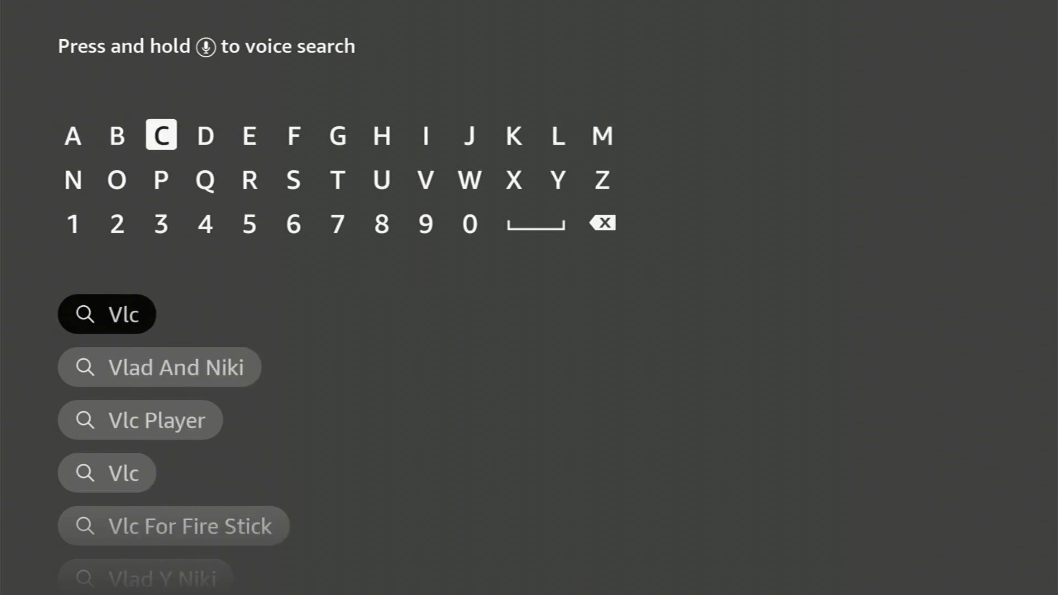
{"action": "key", "text": "Down"}
{"action": "key", "text": "Down"}
{"action": "key", "text": "Down"}
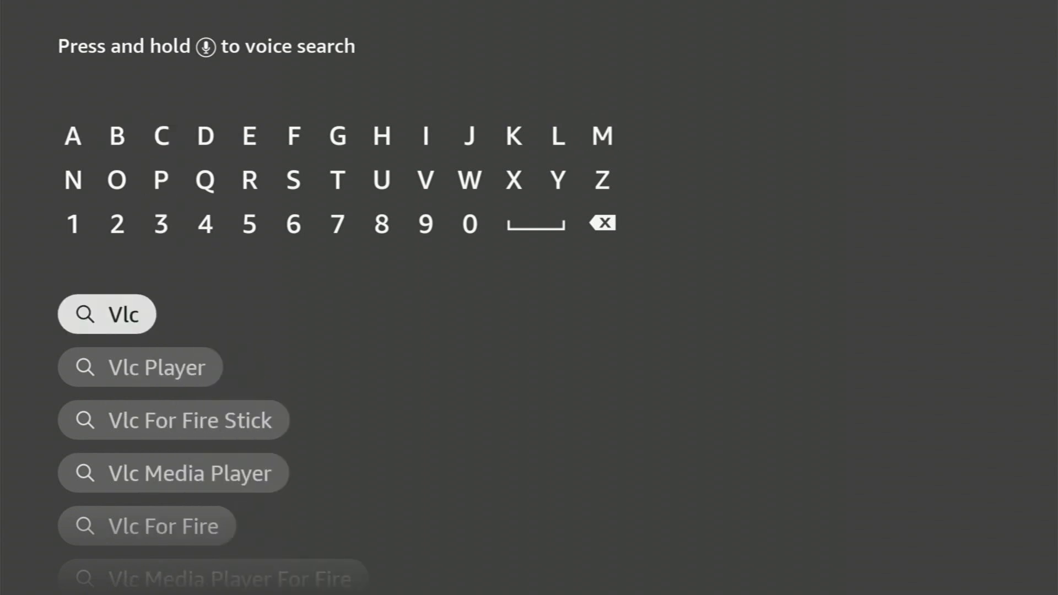
{"action": "key", "text": "Return"}
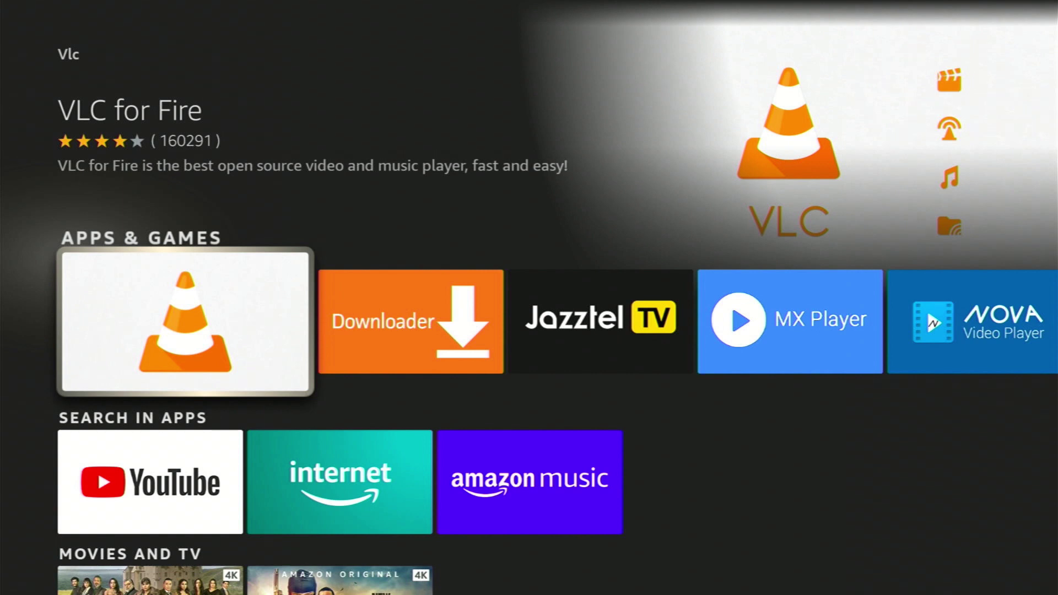
Download the free VLC for Fire app from the search results and launch it.
{"action": "key", "text": "Return"}
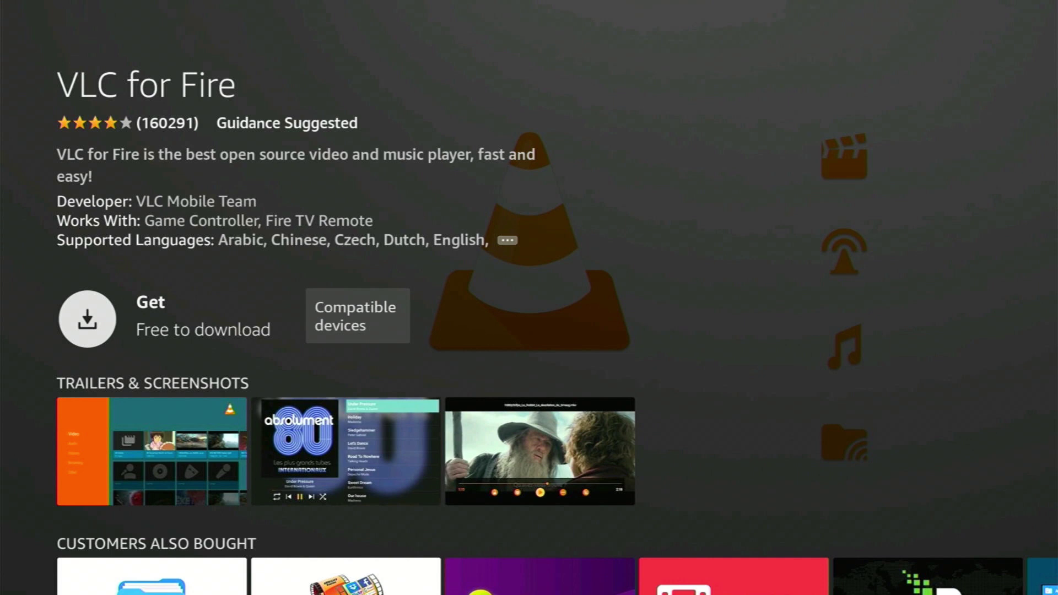
{"action": "key", "text": "Return"}
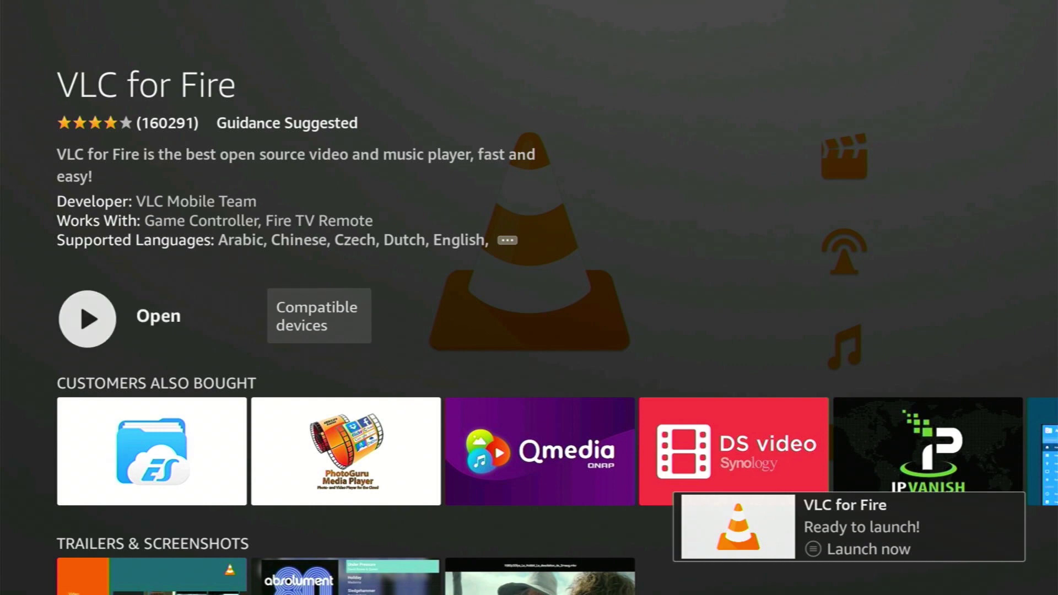
{"action": "key", "text": "Return"}
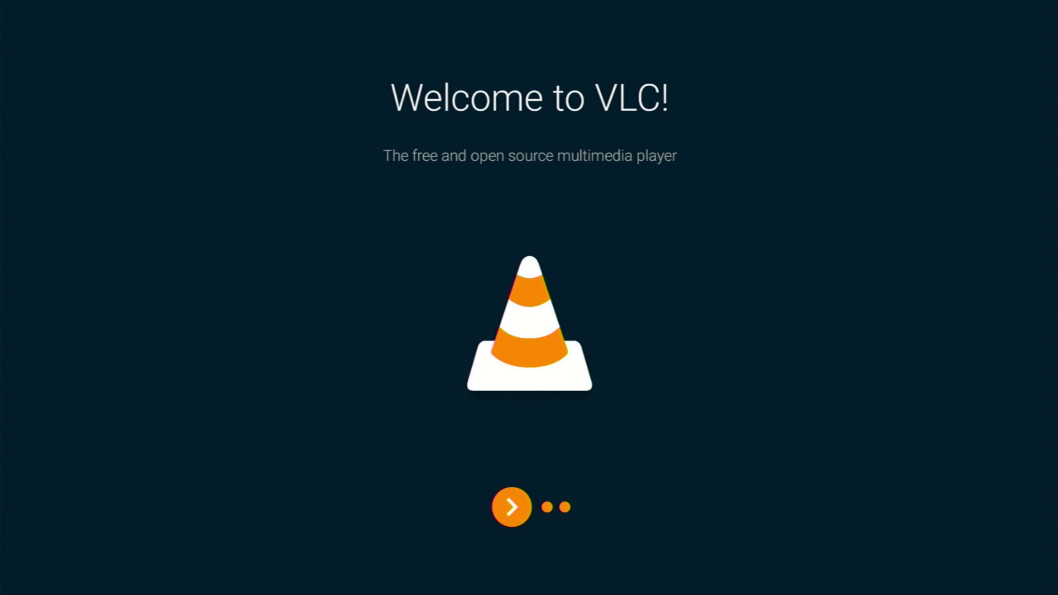
Complete VLC's welcome setup, allowing access to photos, media and files on the device, and start the player.
{"action": "key", "text": "Return"}
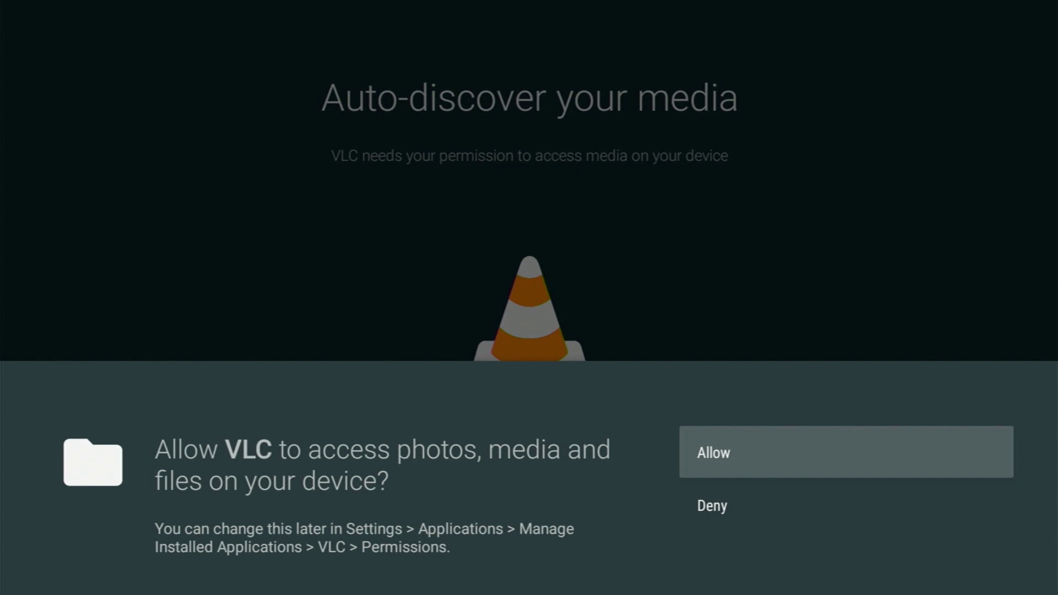
{"action": "key", "text": "Return"}
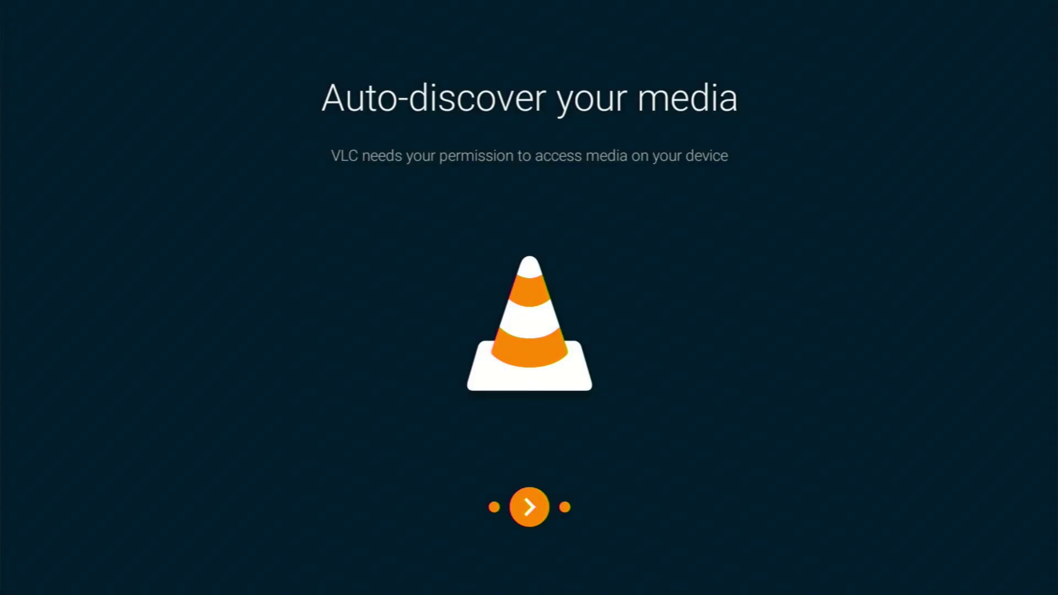
{"action": "key", "text": "Return"}
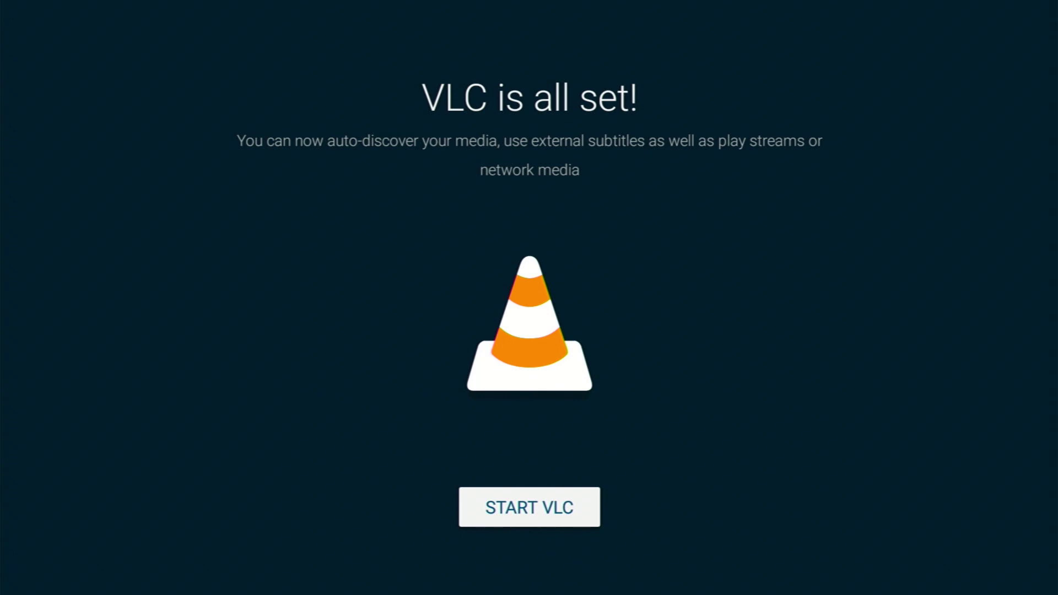
{"action": "key", "text": "Return"}
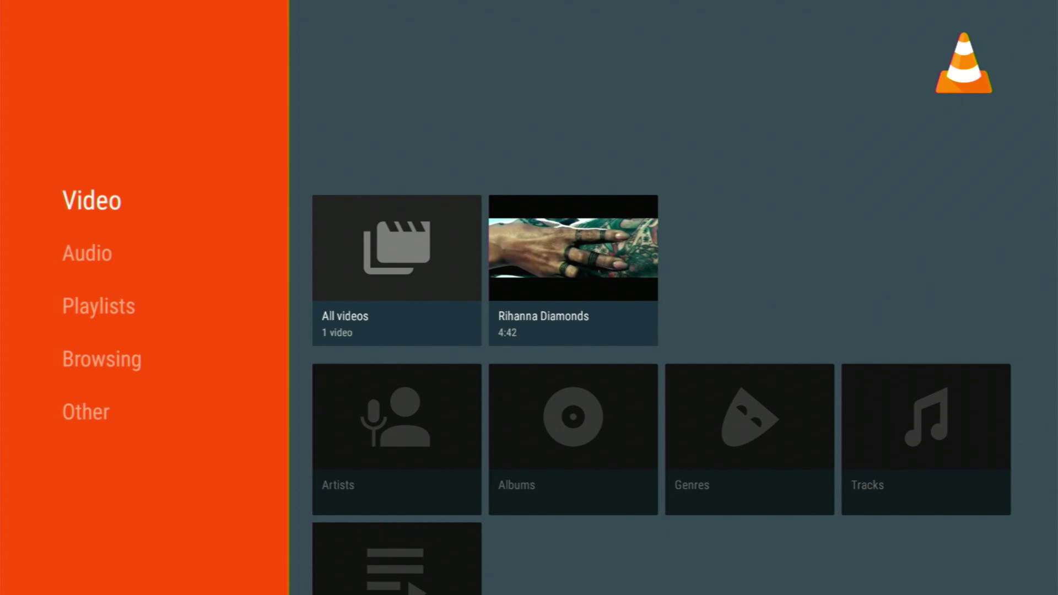
Look through the Audio, Playlists, Browsing and Other sections of VLC, and open its Settings.
{"action": "key", "text": "Down"}
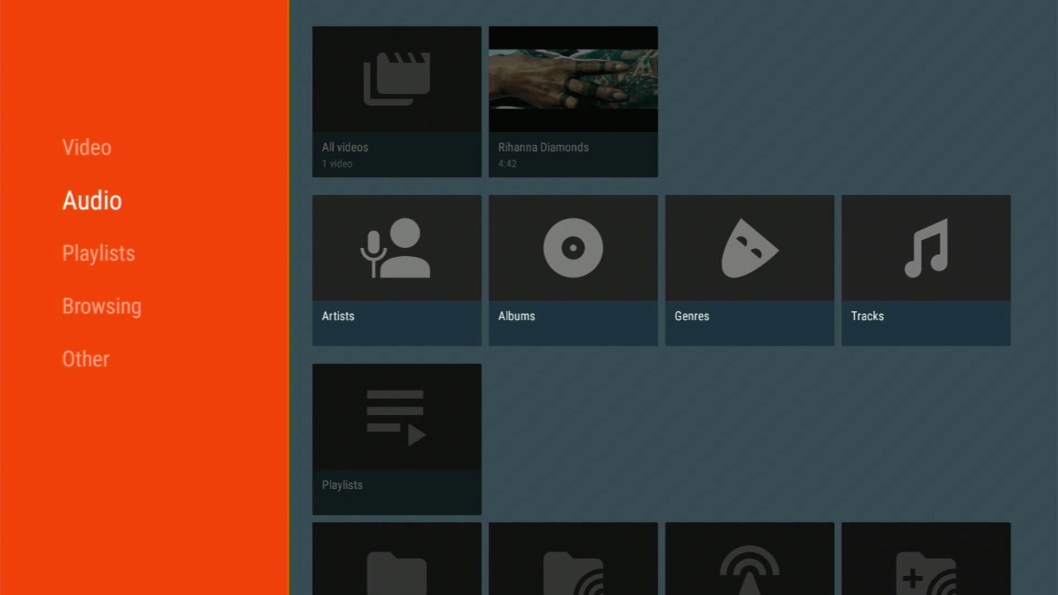
{"action": "key", "text": "Down"}
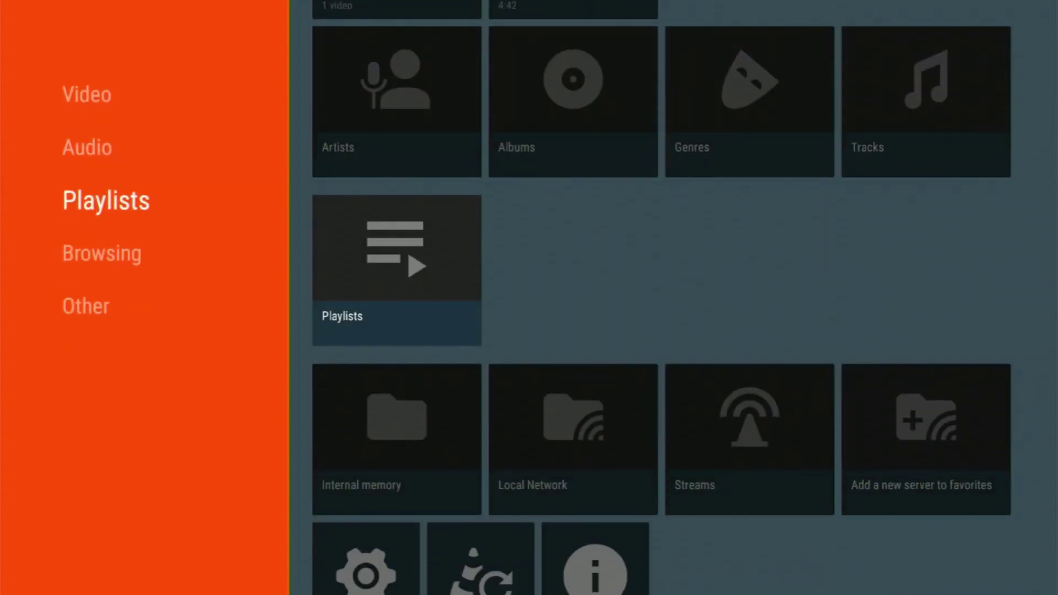
{"action": "key", "text": "Down"}
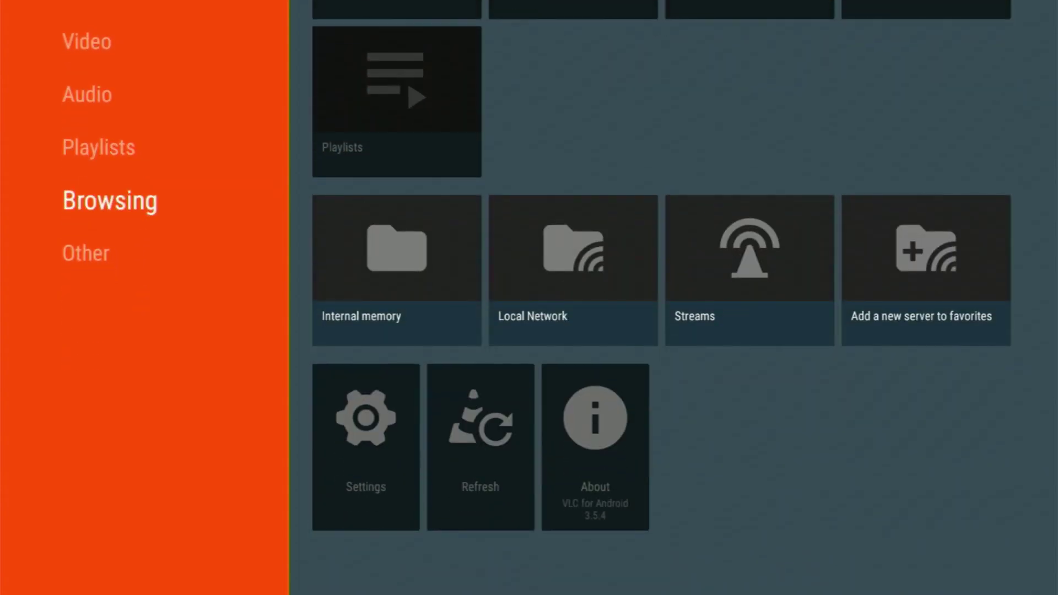
{"action": "key", "text": "Down"}
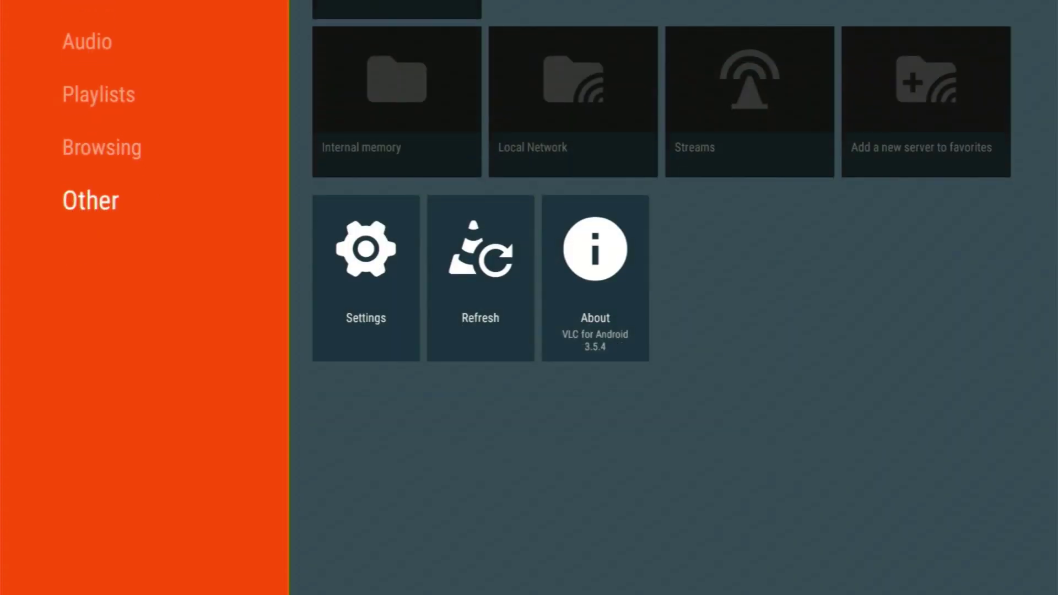
{"action": "key", "text": "Right"}
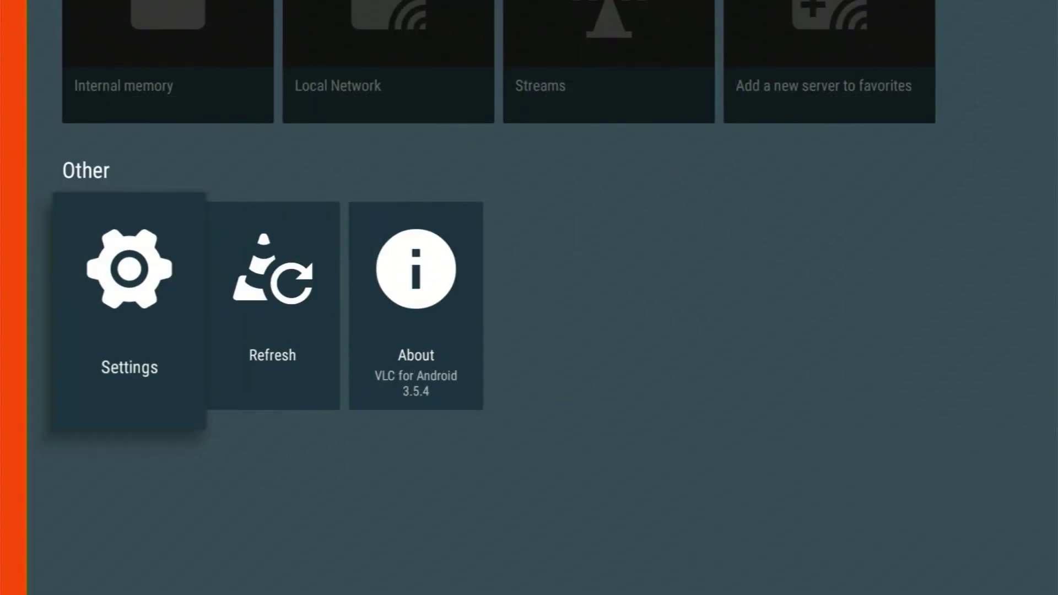
{"action": "key", "text": "Right"}
{"action": "key", "text": "Left"}
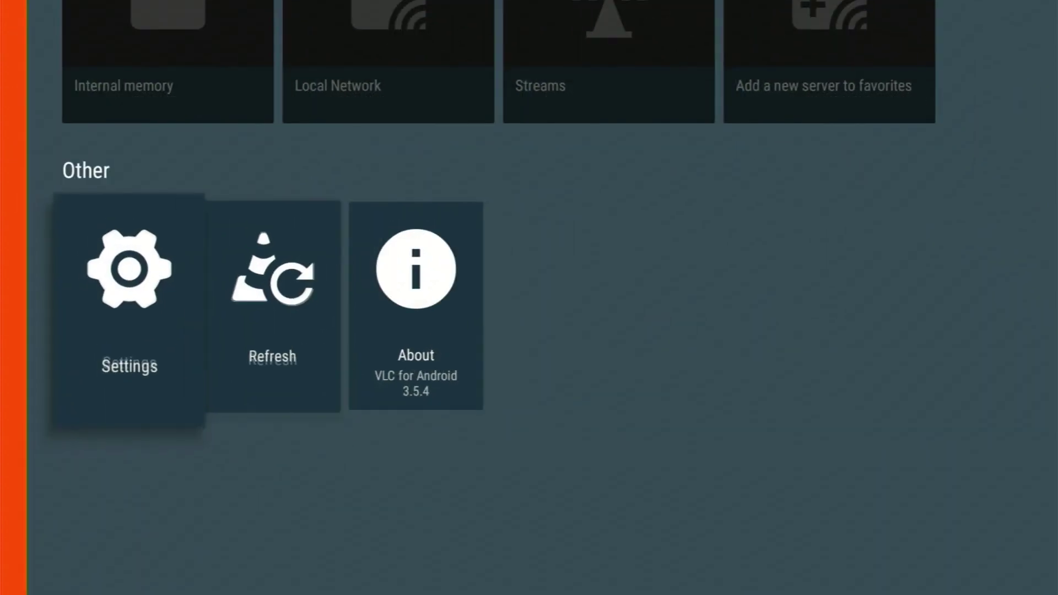
{"action": "key", "text": "Return"}
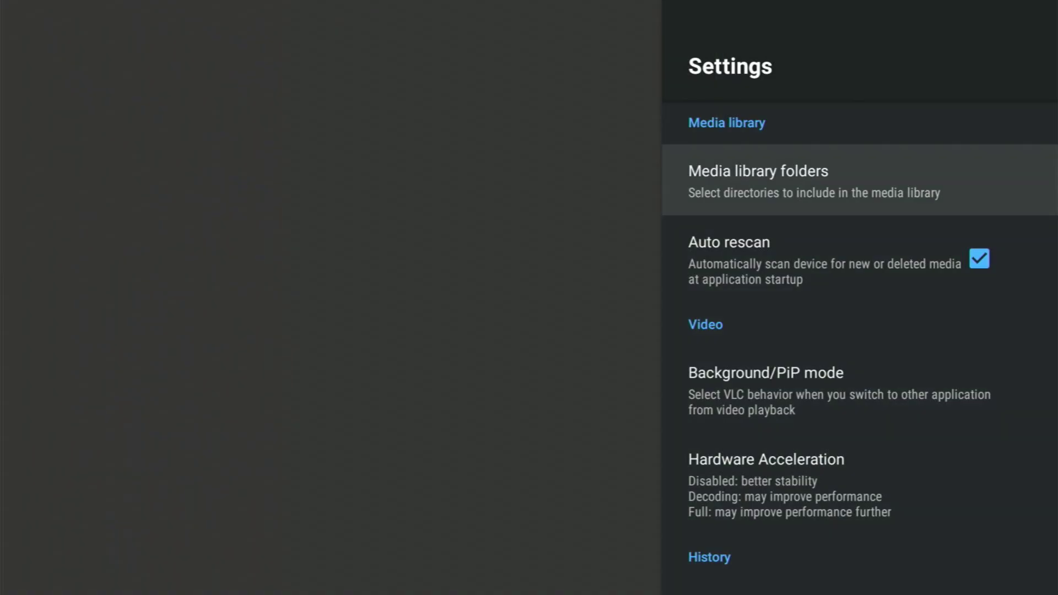
Review the media library, video and history settings, and open the Video page under Extra settings.
{"action": "key", "text": "Down"}
{"action": "key", "text": "Down"}
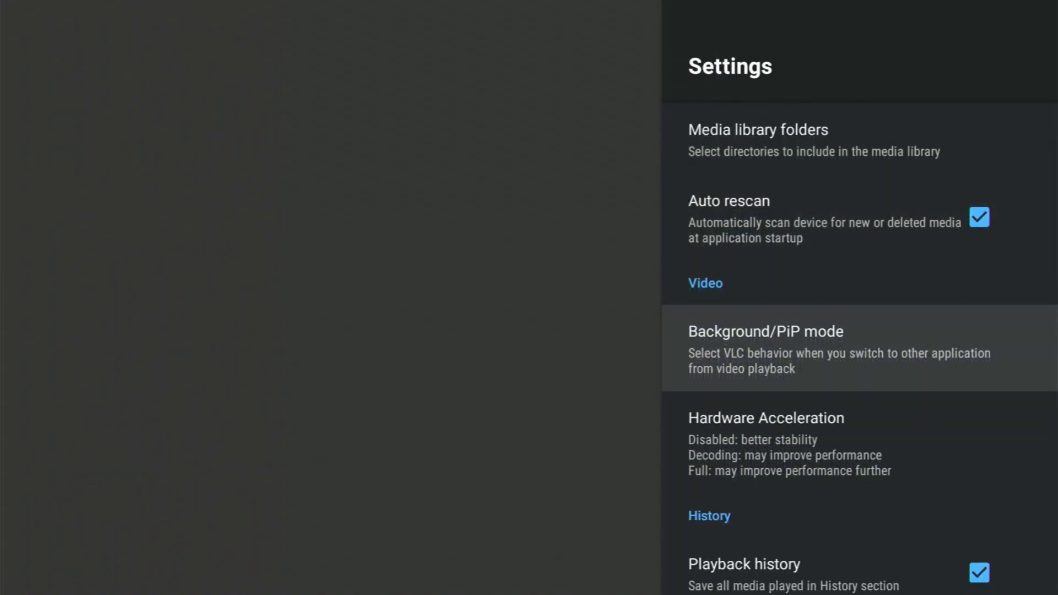
{"action": "key", "text": "Down"}
{"action": "key", "text": "Down"}
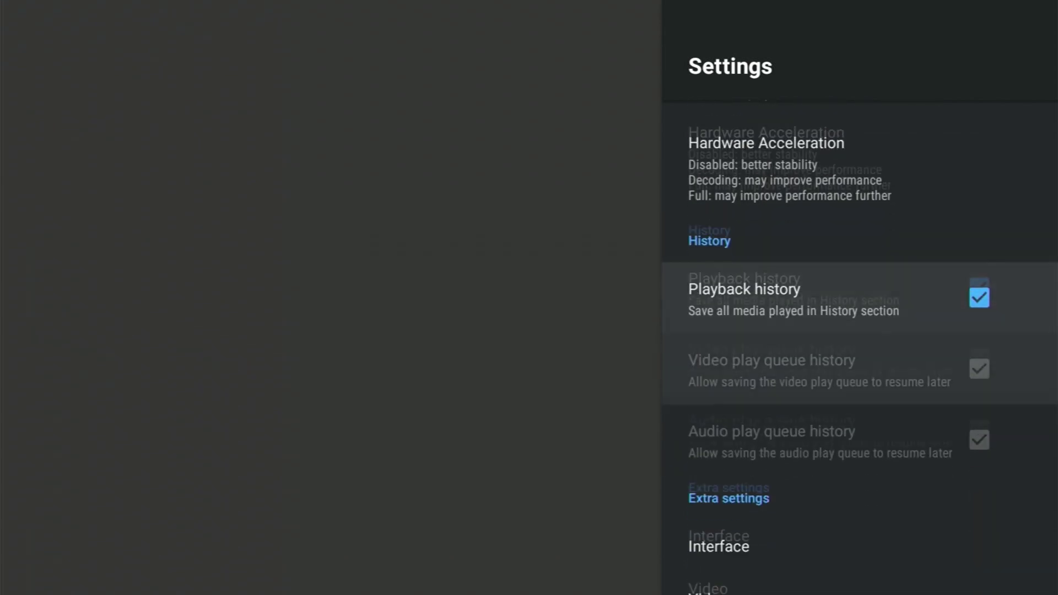
{"action": "key", "text": "Down"}
{"action": "key", "text": "Down"}
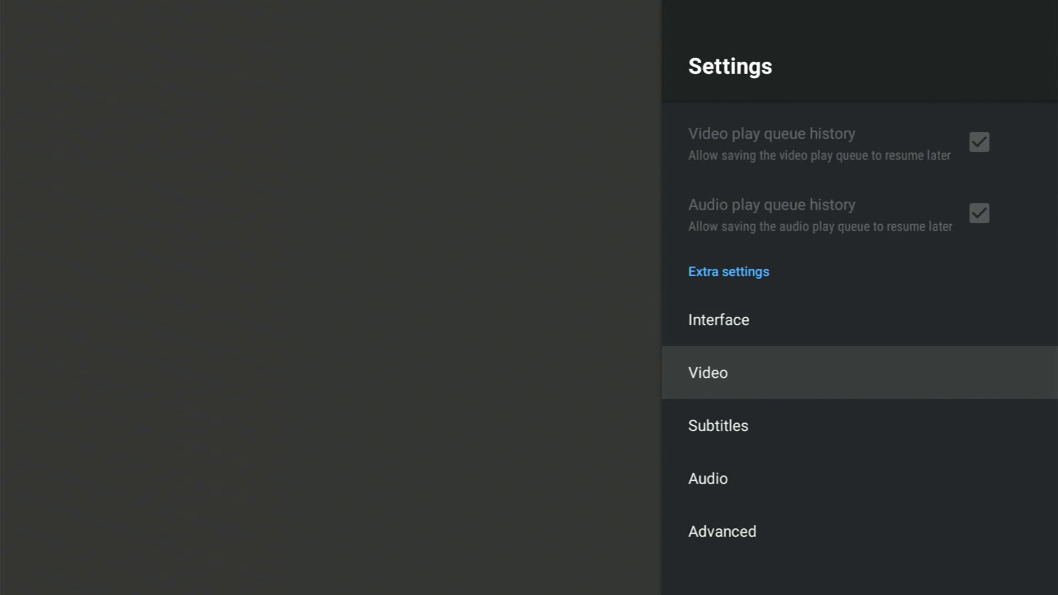
{"action": "key", "text": "Return"}
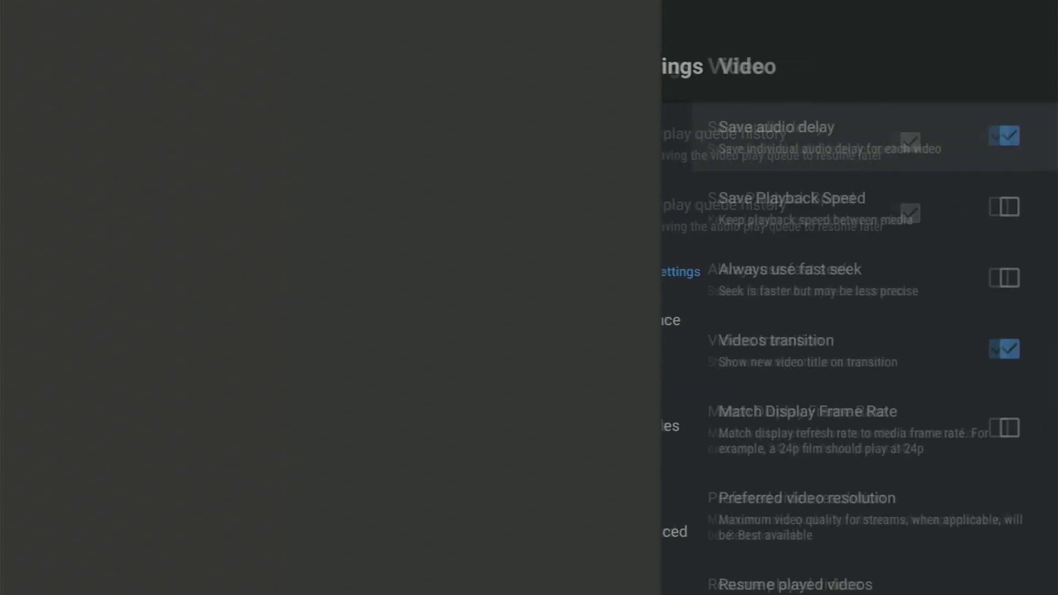
Examine the Video options from Save audio delay down to Match Display Frame Rate, and close the settings.
{"action": "key", "text": "Down"}
{"action": "key", "text": "Down"}
{"action": "key", "text": "Down"}
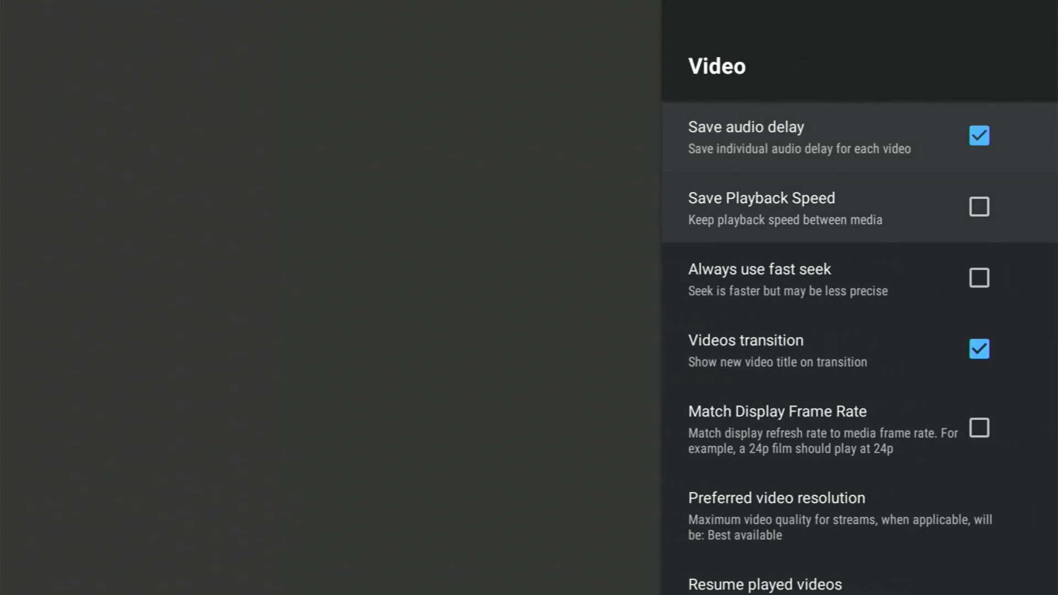
{"action": "key", "text": "Down"}
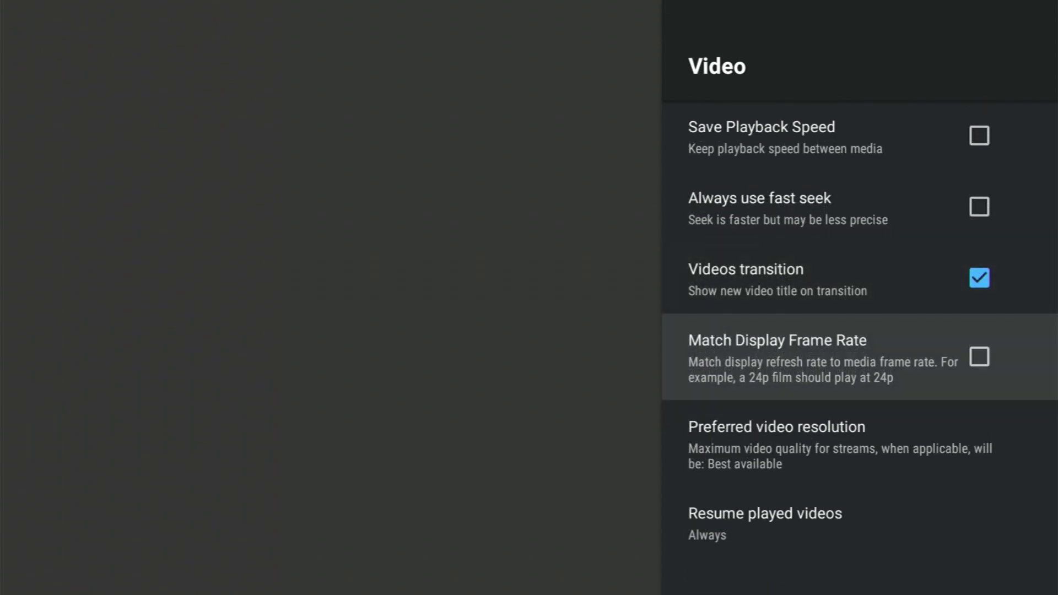
{"action": "key", "text": "Escape"}
{"action": "key", "text": "Escape"}
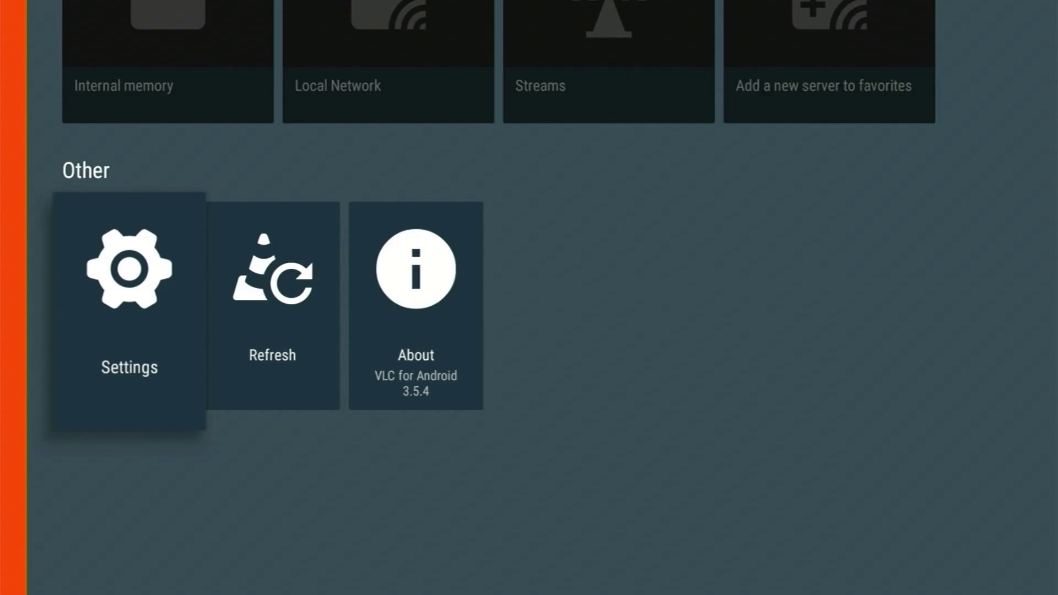
Return to the Video section and play the Rihanna Diamonds video.
{"action": "key", "text": "Up"}
{"action": "key", "text": "Up"}
{"action": "key", "text": "Up"}
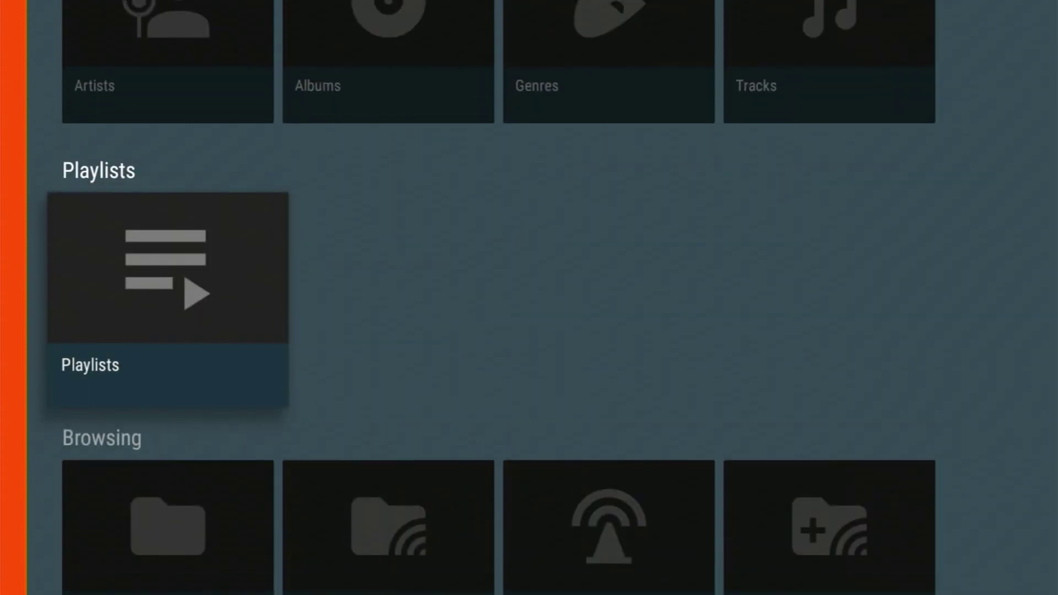
{"action": "key", "text": "Up"}
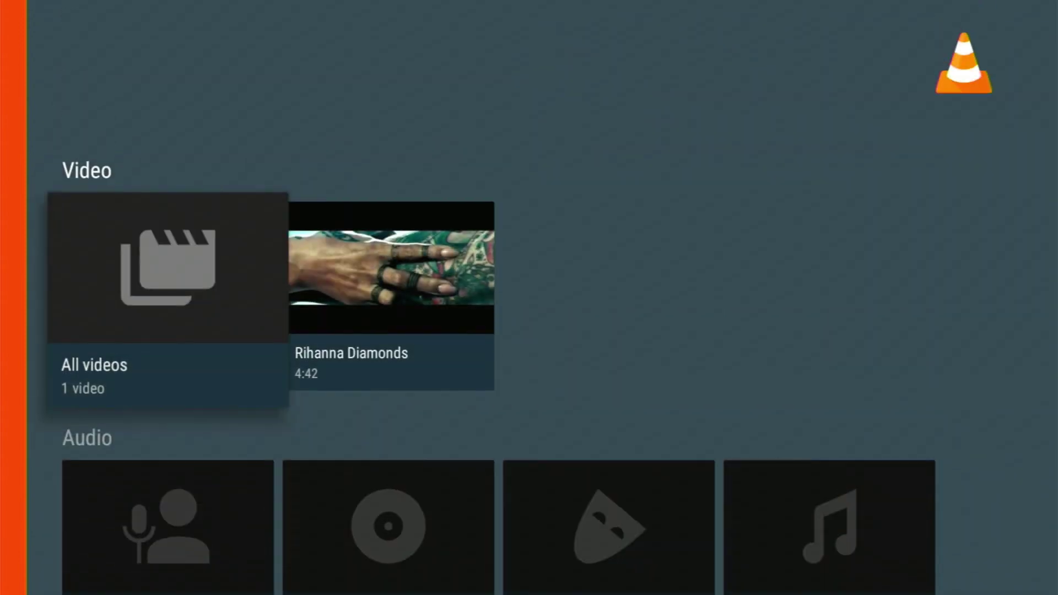
{"action": "key", "text": "Right"}
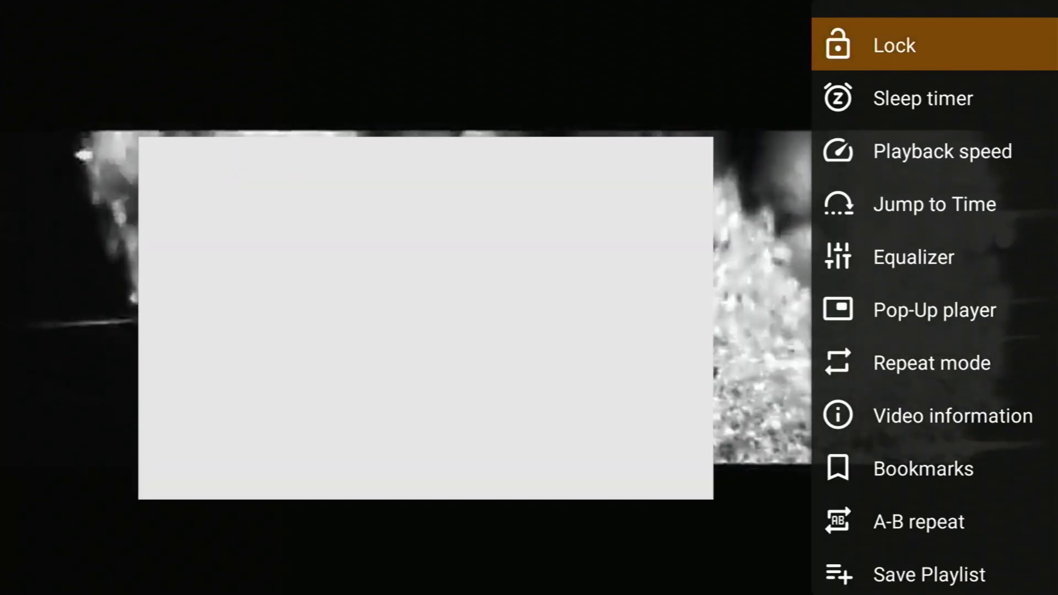
Look through the playback options from Lock down to Save Playlist, and open Controls settings.
{"action": "key", "text": "Down"}
{"action": "key", "text": "Down"}
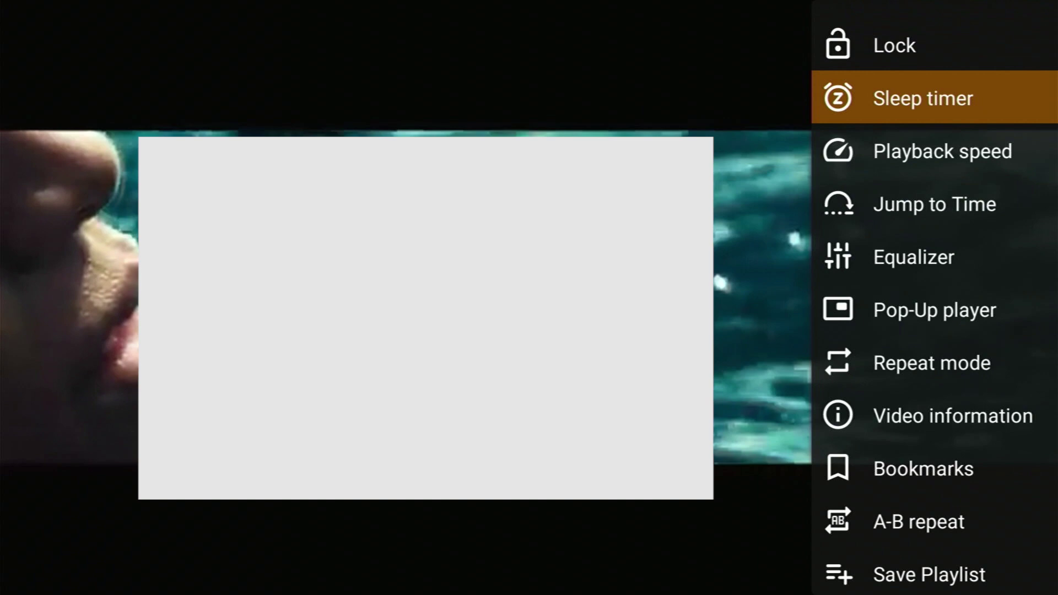
{"action": "key", "text": "Down"}
{"action": "key", "text": "Down"}
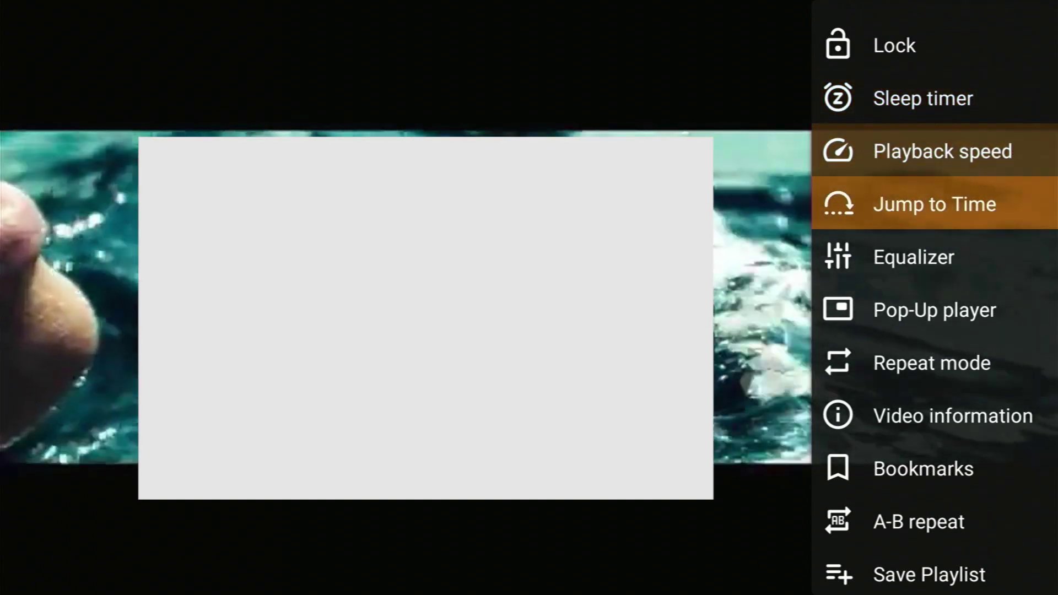
{"action": "key", "text": "Down"}
{"action": "key", "text": "Down"}
{"action": "key", "text": "Down"}
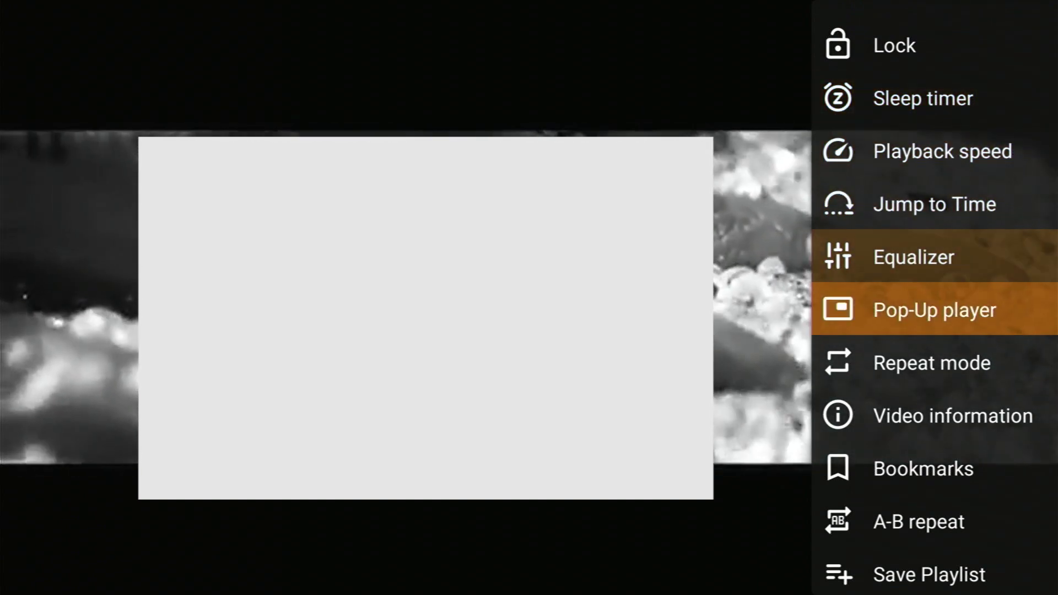
{"action": "key", "text": "Down"}
{"action": "key", "text": "Down"}
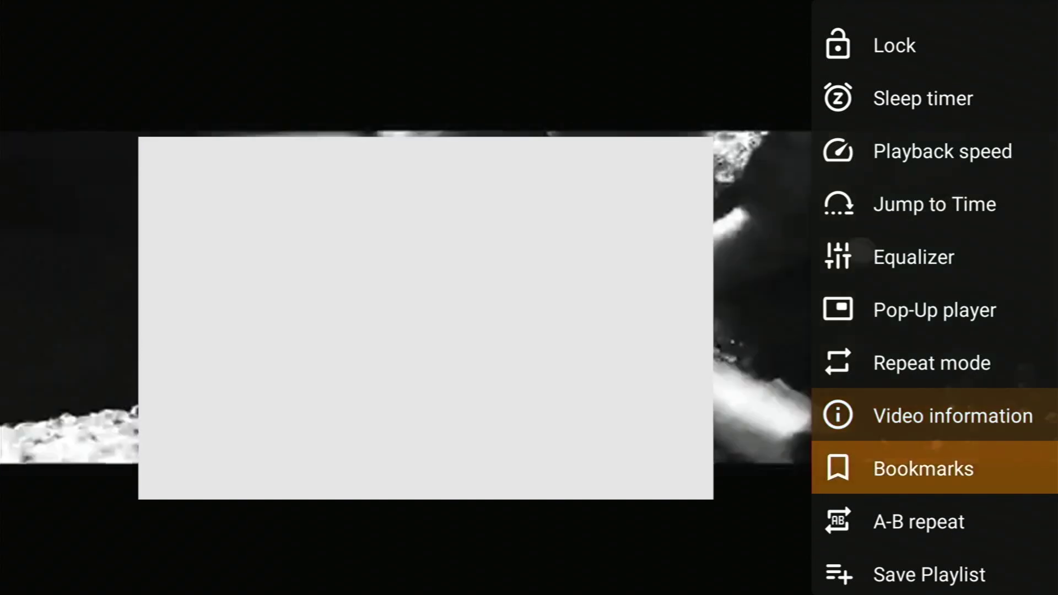
{"action": "key", "text": "Down"}
{"action": "key", "text": "Down"}
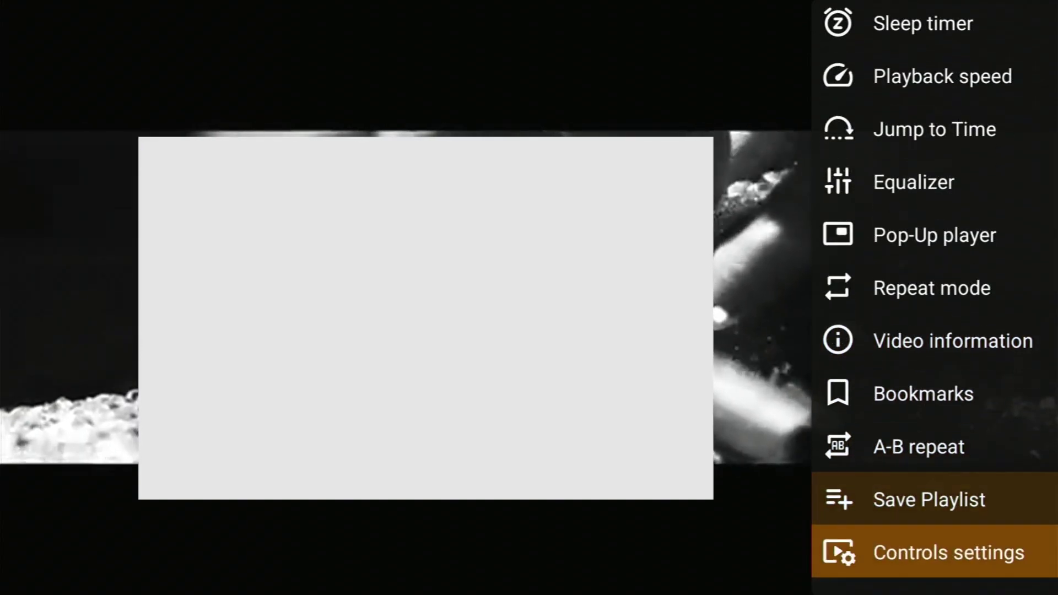
{"action": "key", "text": "Return"}
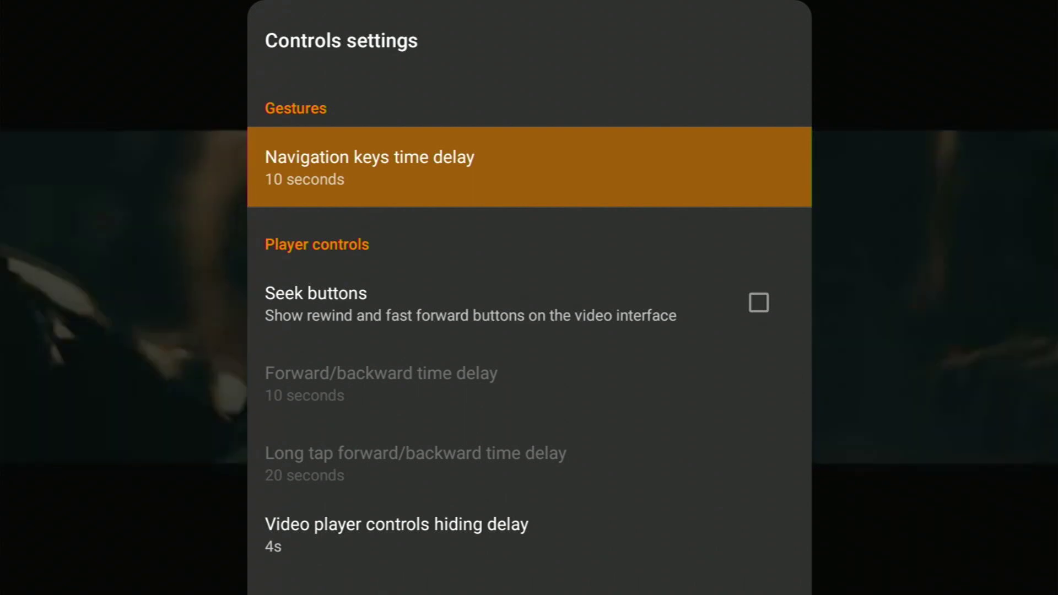
Review the Controls settings from Navigation keys time delay to Video player controls hiding delay, and close them.
{"action": "key", "text": "Down"}
{"action": "key", "text": "Down"}
{"action": "key", "text": "Down"}
{"action": "key", "text": "Down"}
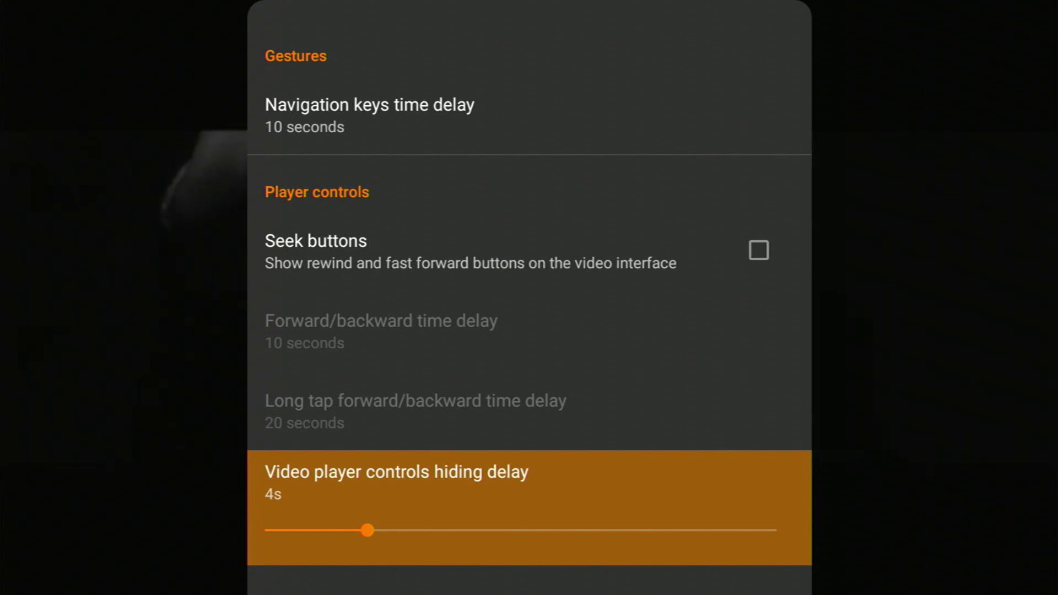
{"action": "key", "text": "Up"}
{"action": "key", "text": "Up"}
{"action": "key", "text": "Up"}
{"action": "key", "text": "Up"}
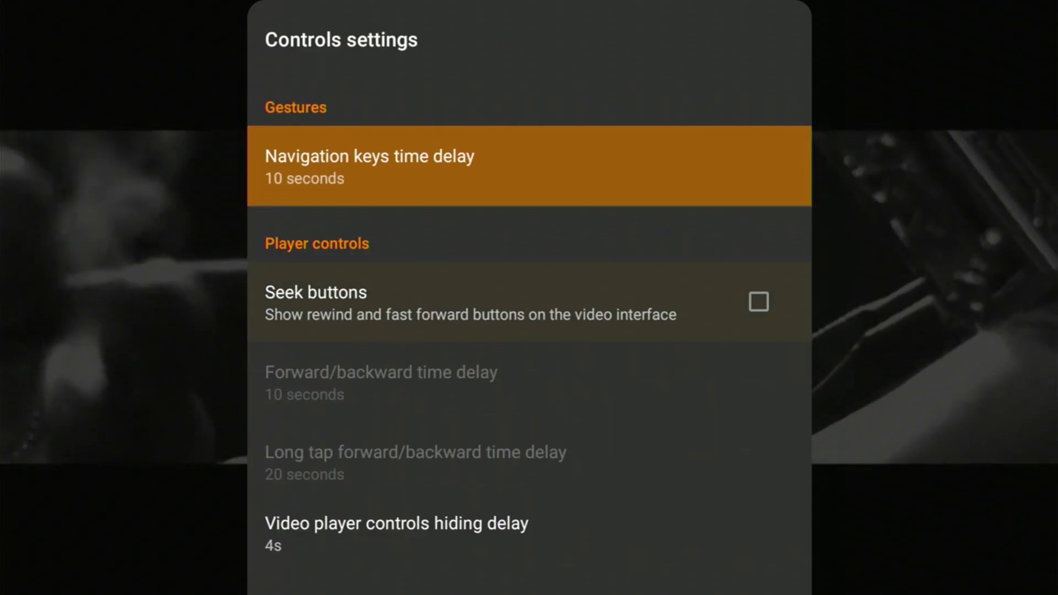
{"action": "key", "text": "Escape"}
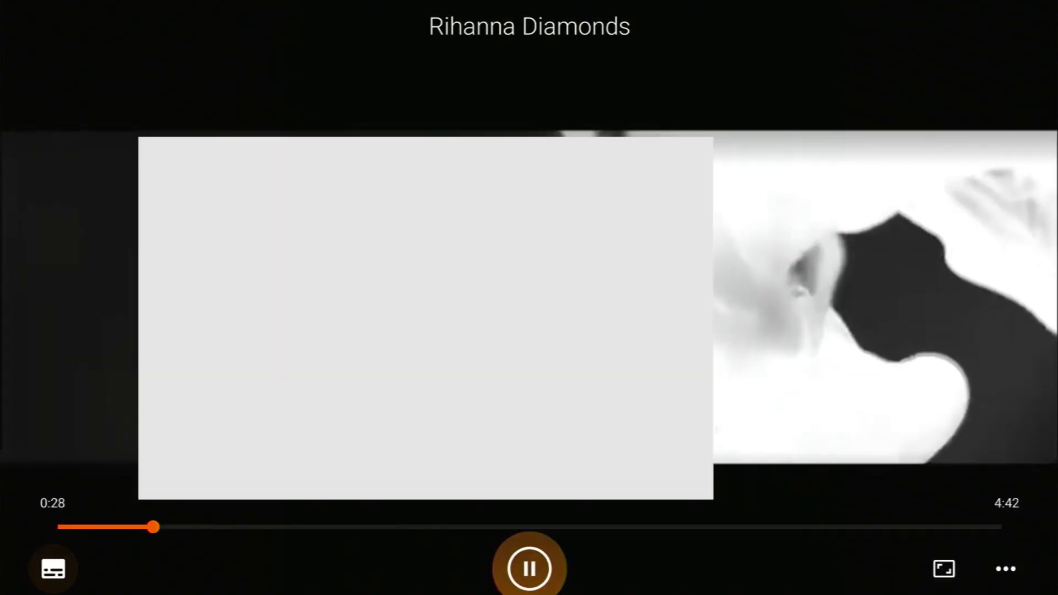
Open the audio and subtitle tracks of the playing video and expand the Subtitles options.
{"action": "key", "text": "Left"}
{"action": "key", "text": "Return"}
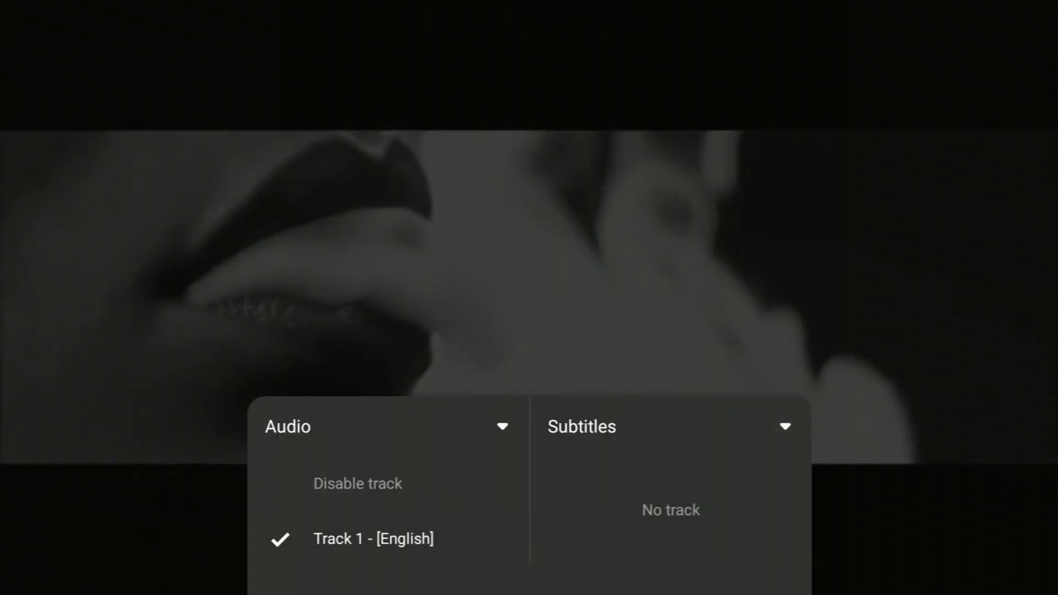
{"action": "key", "text": "Right"}
{"action": "key", "text": "Left"}
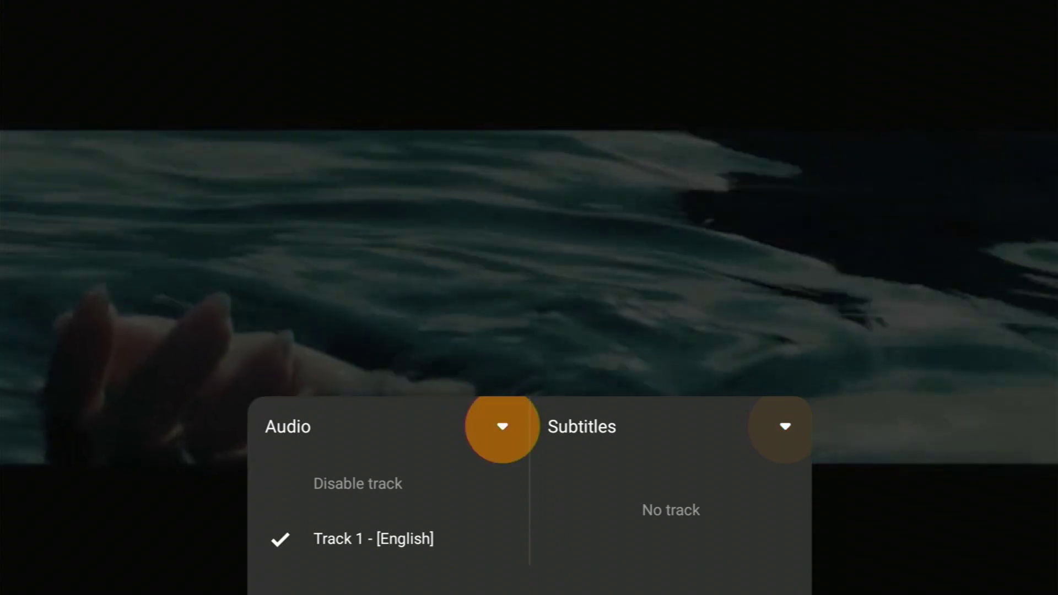
{"action": "key", "text": "Right"}
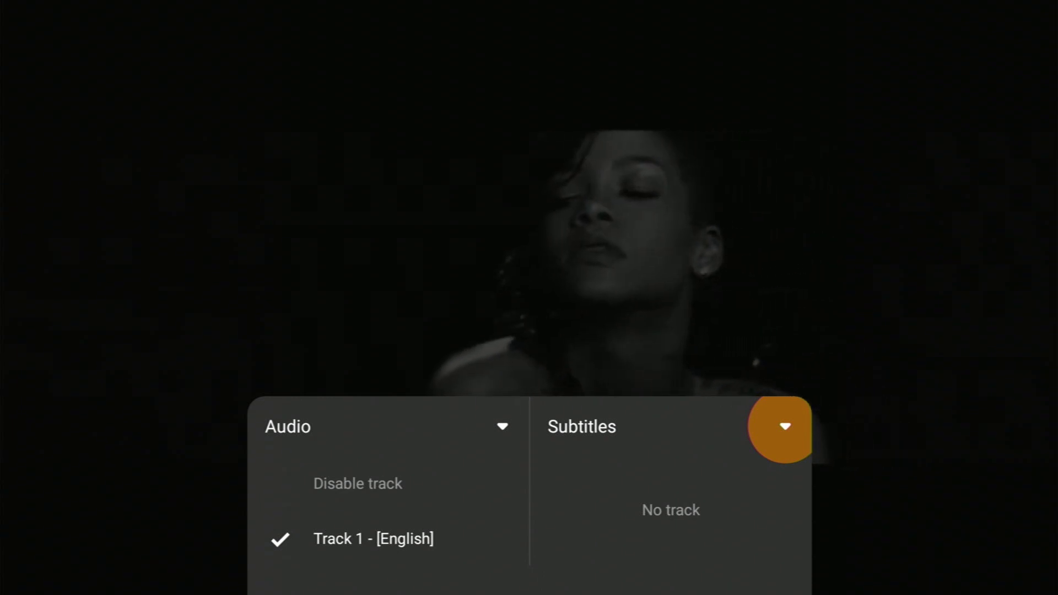
{"action": "key", "text": "Return"}
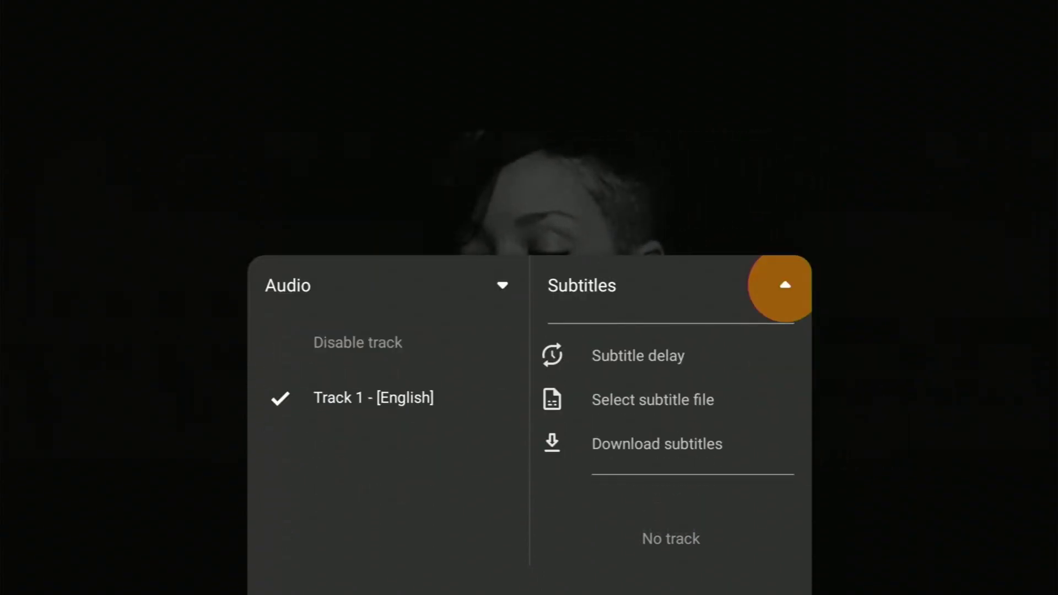
Examine the subtitle delay, subtitle file and download options, and exit the video back to the VLC home screen.
{"action": "key", "text": "Down"}
{"action": "key", "text": "Down"}
{"action": "key", "text": "Down"}
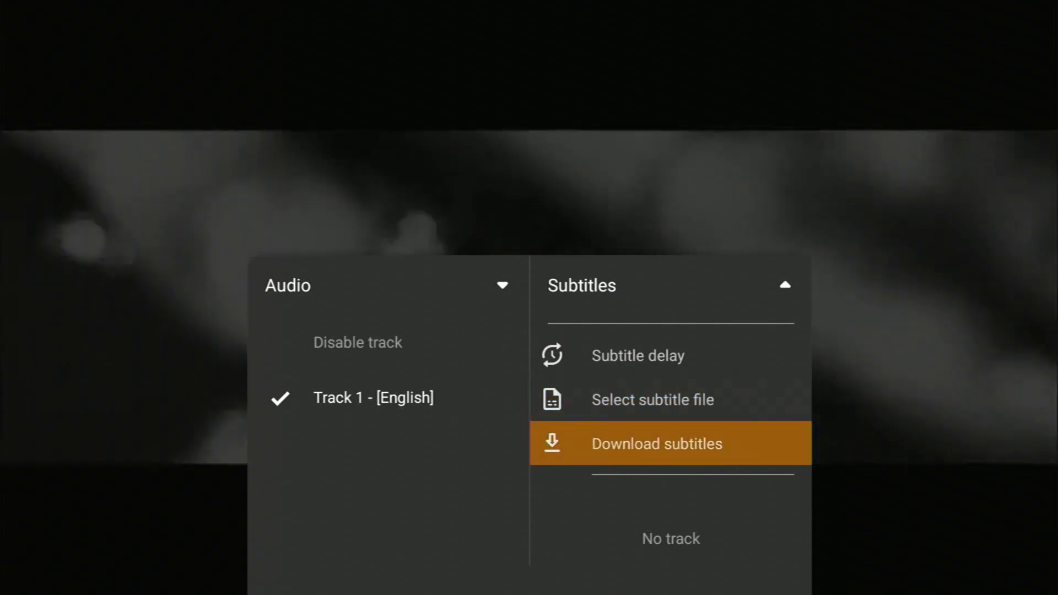
{"action": "key", "text": "Up"}
{"action": "key", "text": "Up"}
{"action": "key", "text": "Up"}
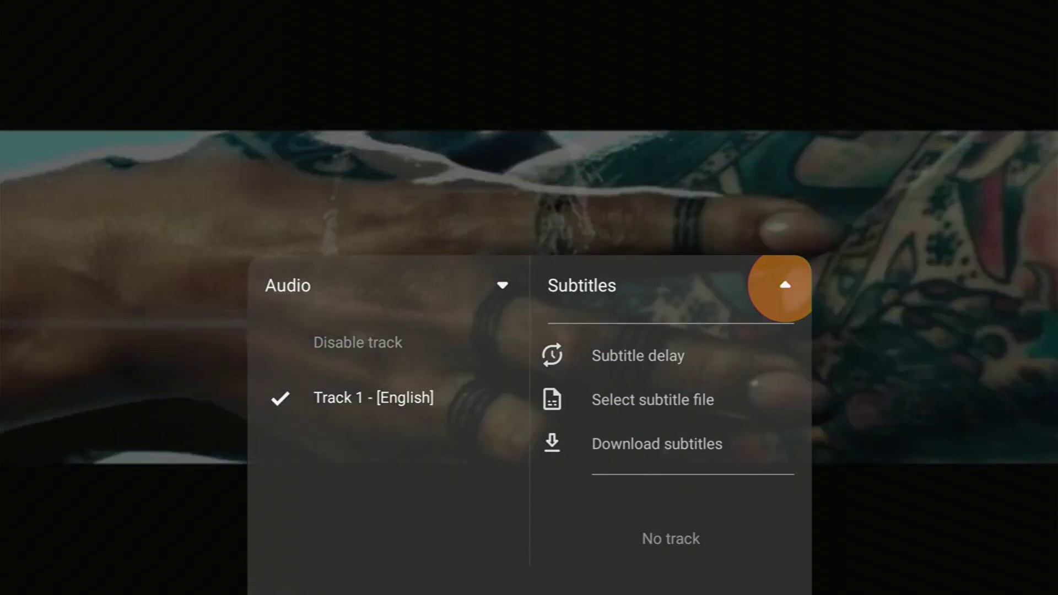
{"action": "key", "text": "Escape"}
Look over the Video section and the Audio categories Artists, Albums, Genres and Tracks.
{"action": "key", "text": "Left"}
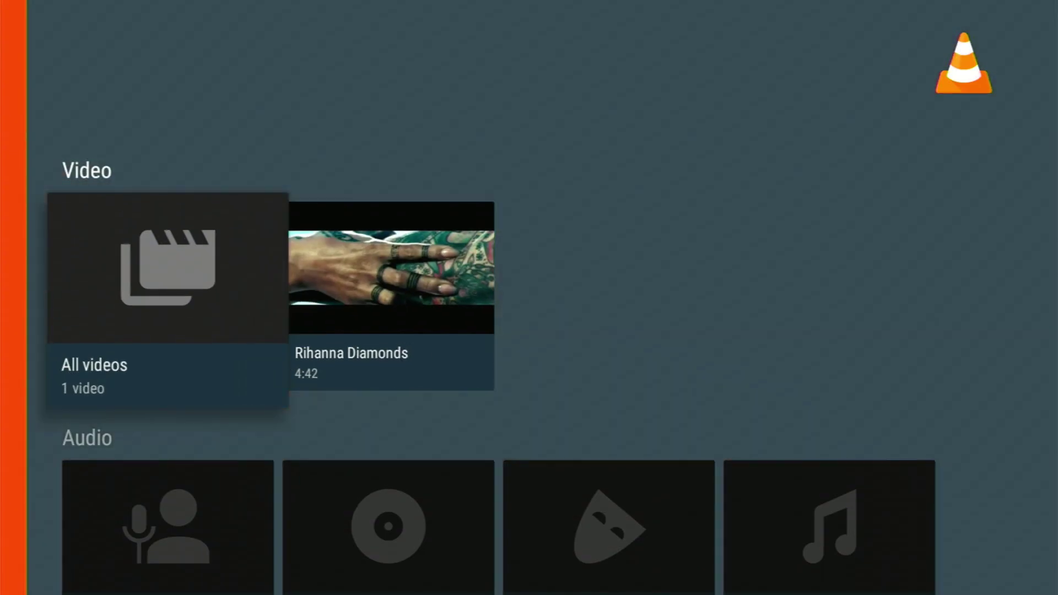
{"action": "key", "text": "Left"}
{"action": "key", "text": "Right"}
{"action": "key", "text": "Down"}
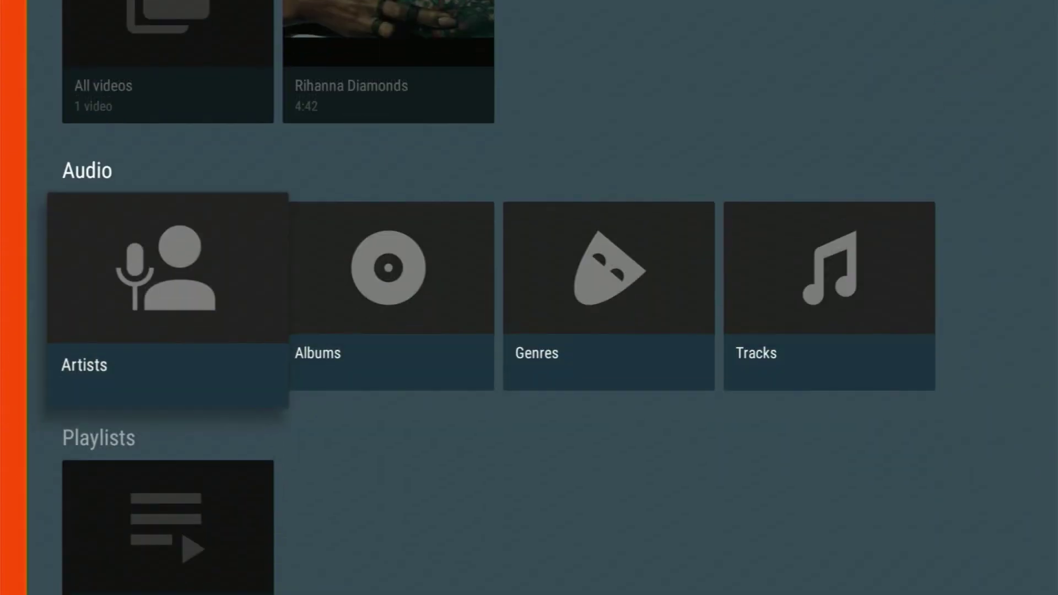
{"action": "key", "text": "Right"}
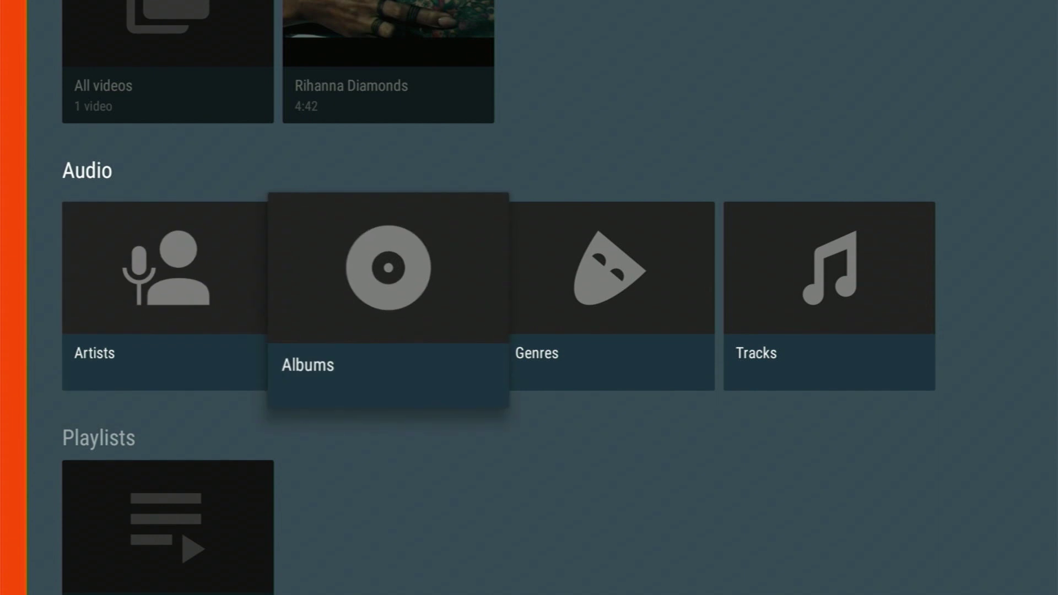
{"action": "key", "text": "Right"}
{"action": "key", "text": "Right"}
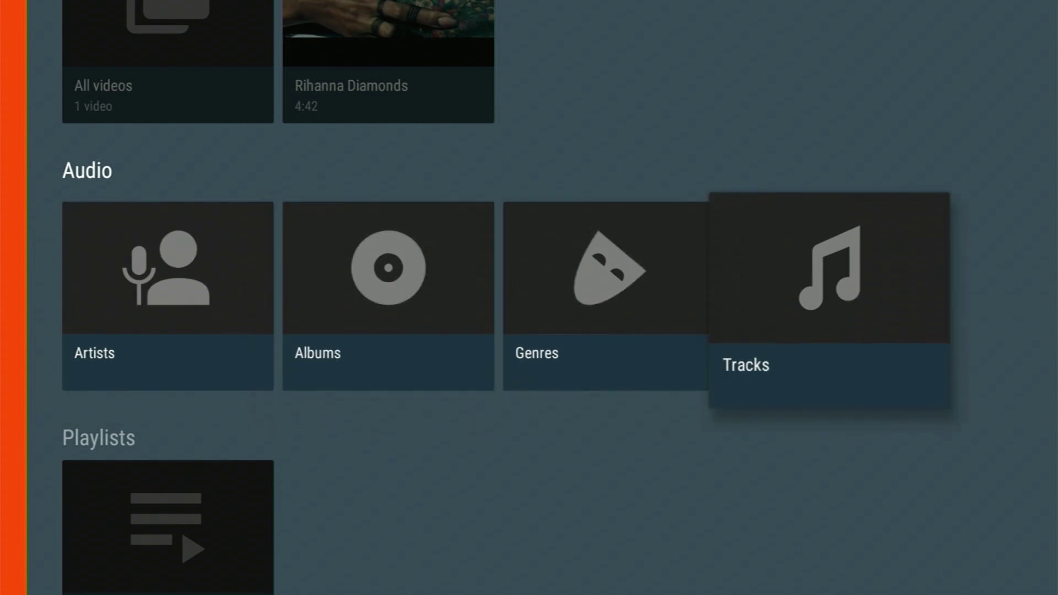
{"action": "key", "text": "Left"}
{"action": "key", "text": "Left"}
{"action": "key", "text": "Left"}
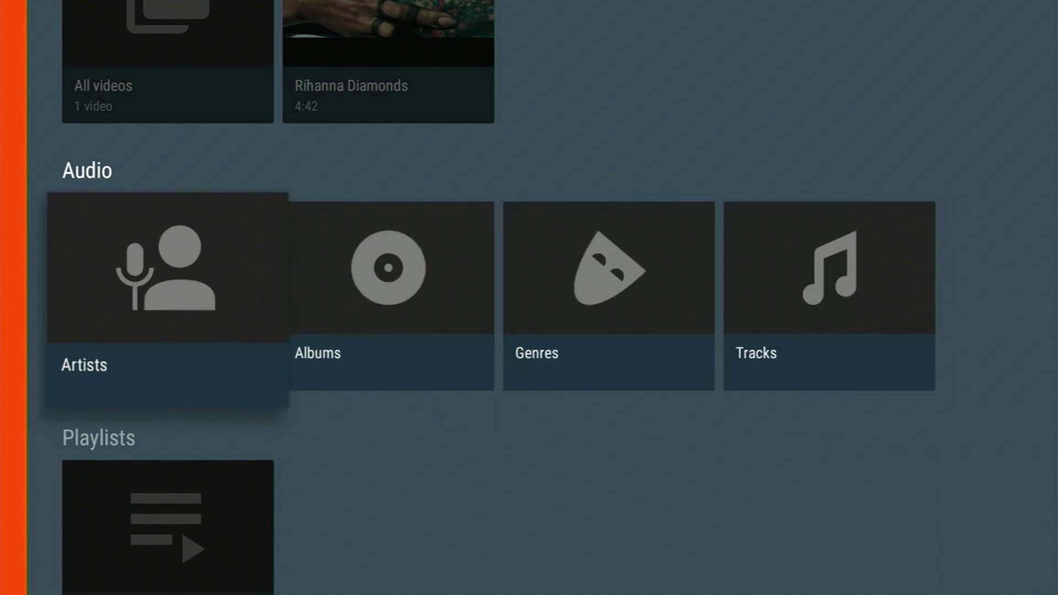
Open Playlists to check its contents, and return to the home screen.
{"action": "key", "text": "Down"}
{"action": "key", "text": "Return"}
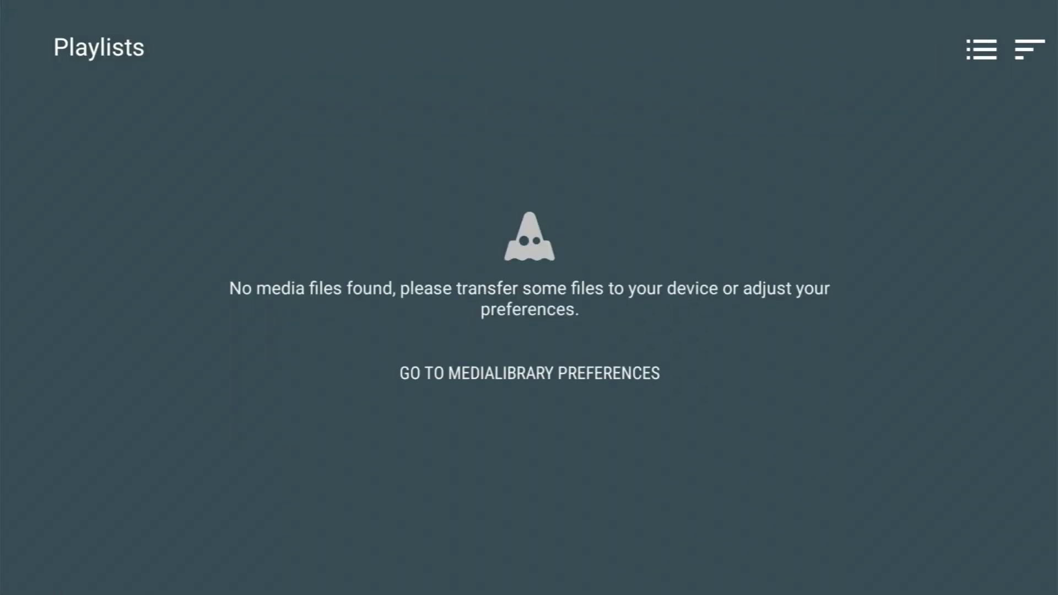
{"action": "key", "text": "Escape"}
Look through the Browsing entries from Internal memory to Add a new server to favorites, and go to the Other section.
{"action": "key", "text": "Down"}
{"action": "key", "text": "Down"}
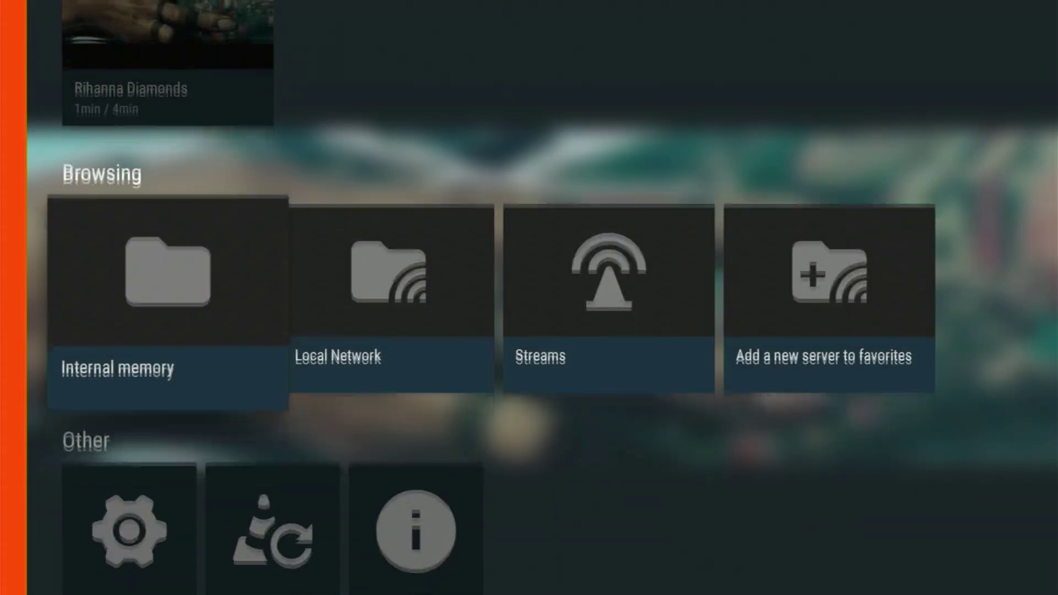
{"action": "key", "text": "Right"}
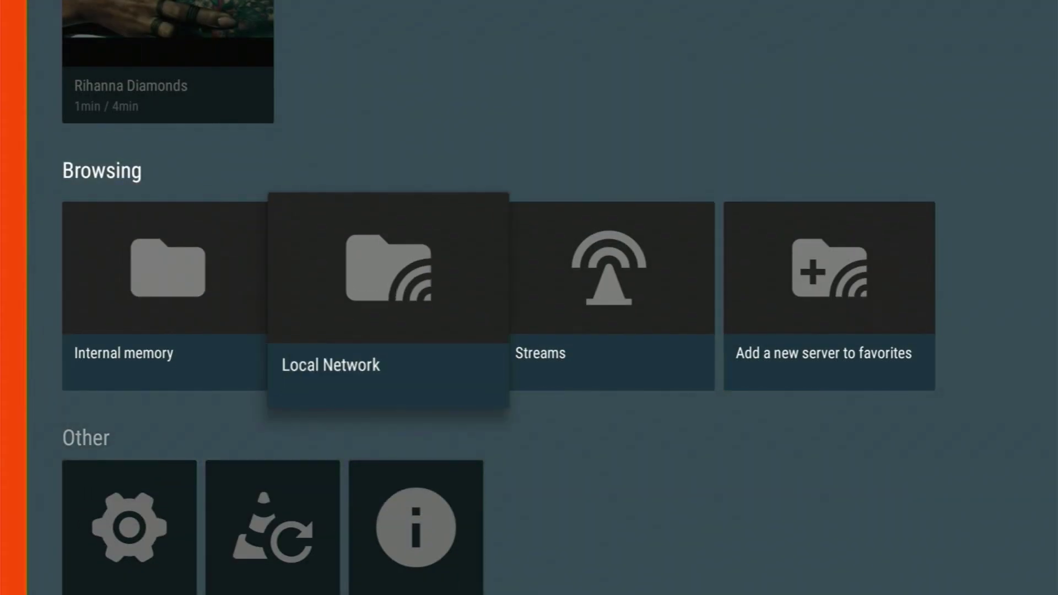
{"action": "key", "text": "Right"}
{"action": "key", "text": "Right"}
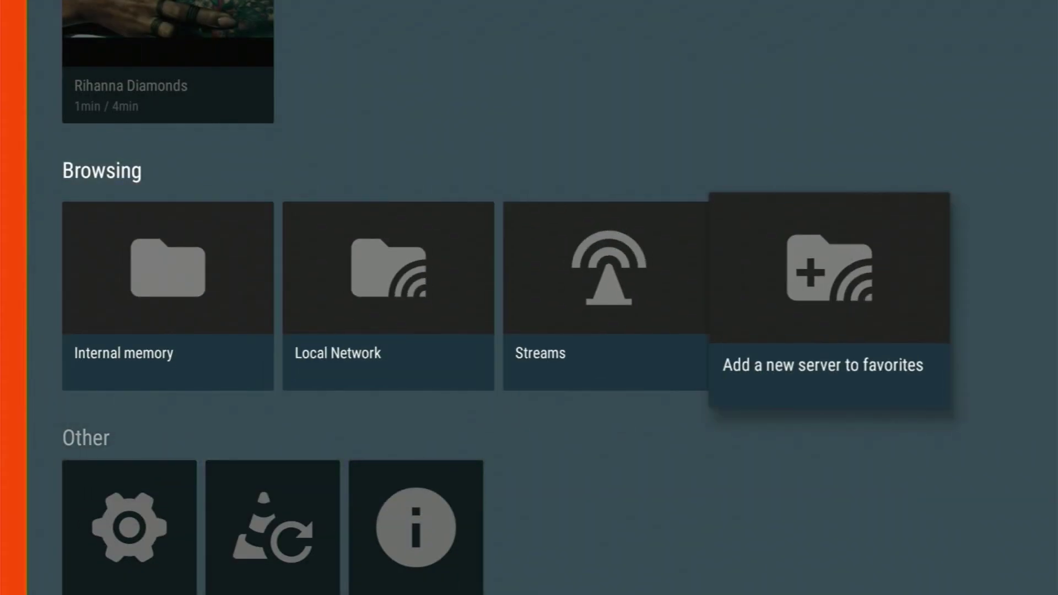
{"action": "key", "text": "Left"}
{"action": "key", "text": "Left"}
{"action": "key", "text": "Down"}
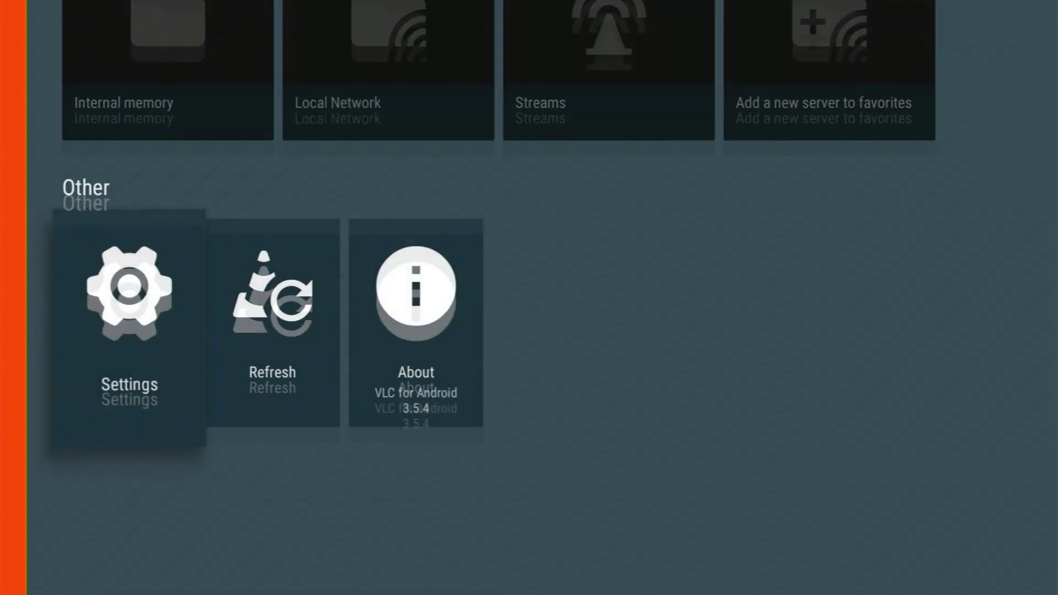